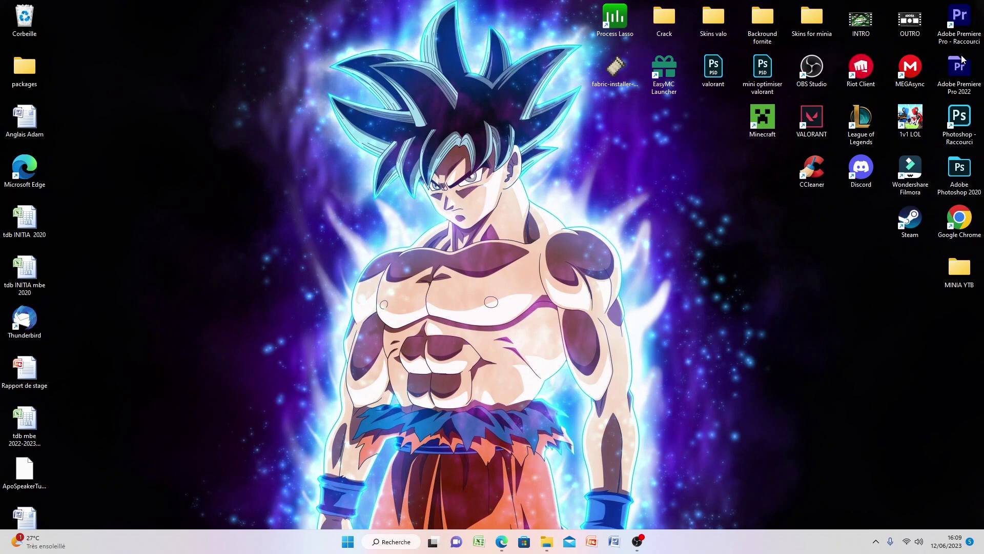
Drag the Photoshop shortcut around the desktop, then return it to the icon grid.
drag(959, 120, 540, 227)
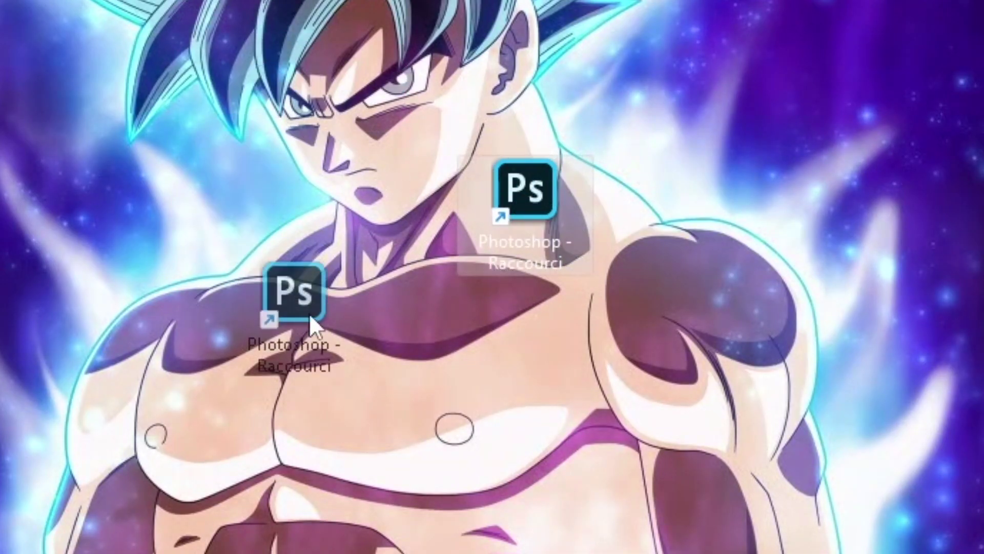
drag(594, 233, 400, 231)
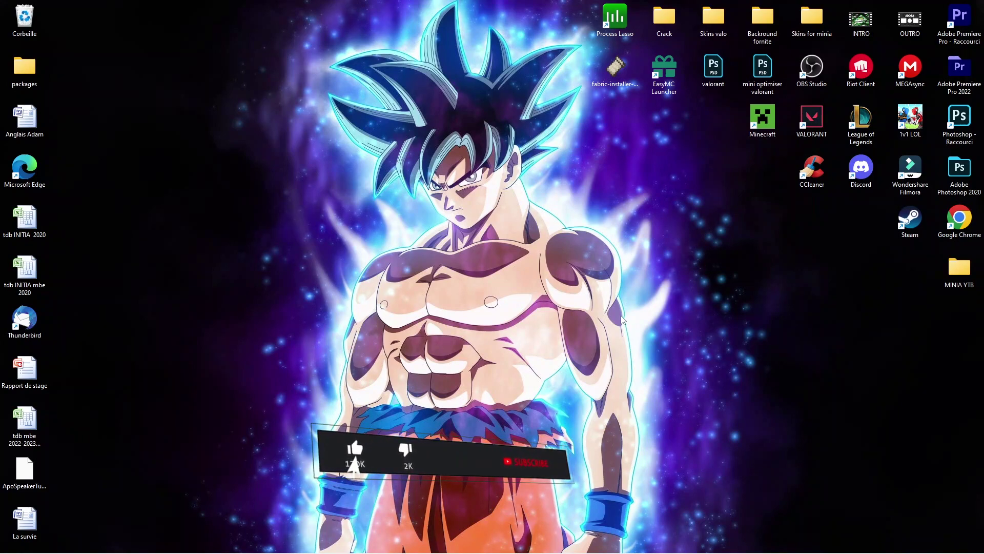
drag(969, 150, 451, 233)
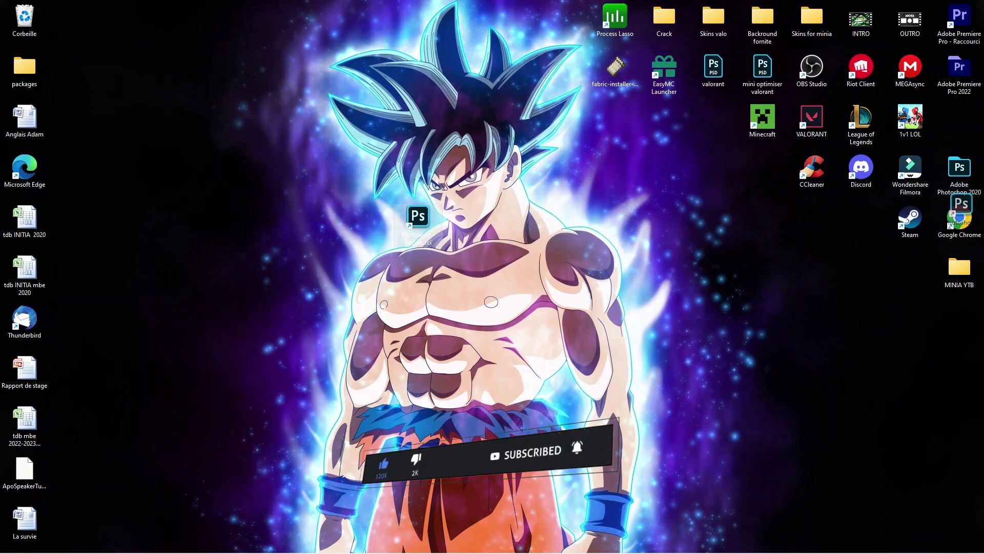
drag(451, 233, 961, 128)
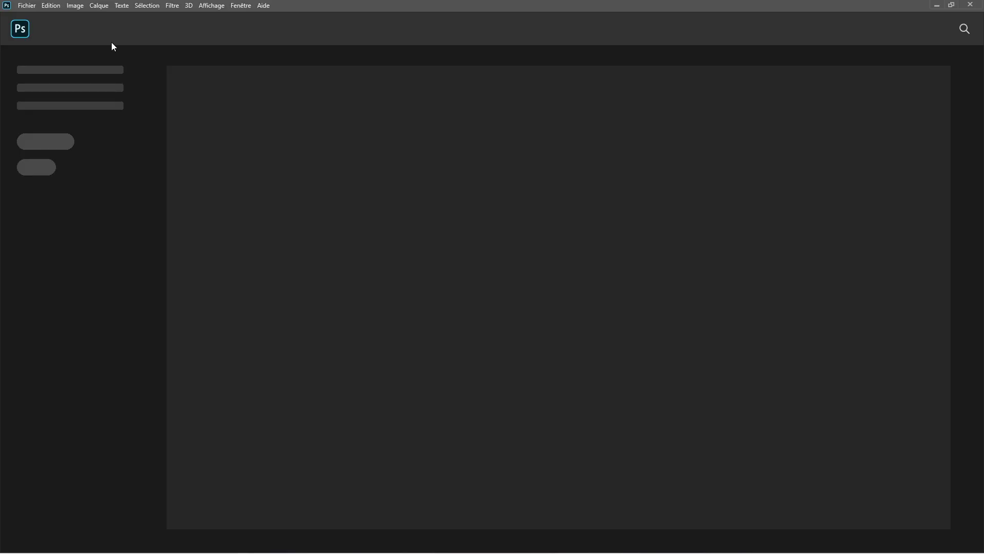
Create a new document: width 1920, height 1080, resolution 300, white background.
click(27, 6)
click(40, 18)
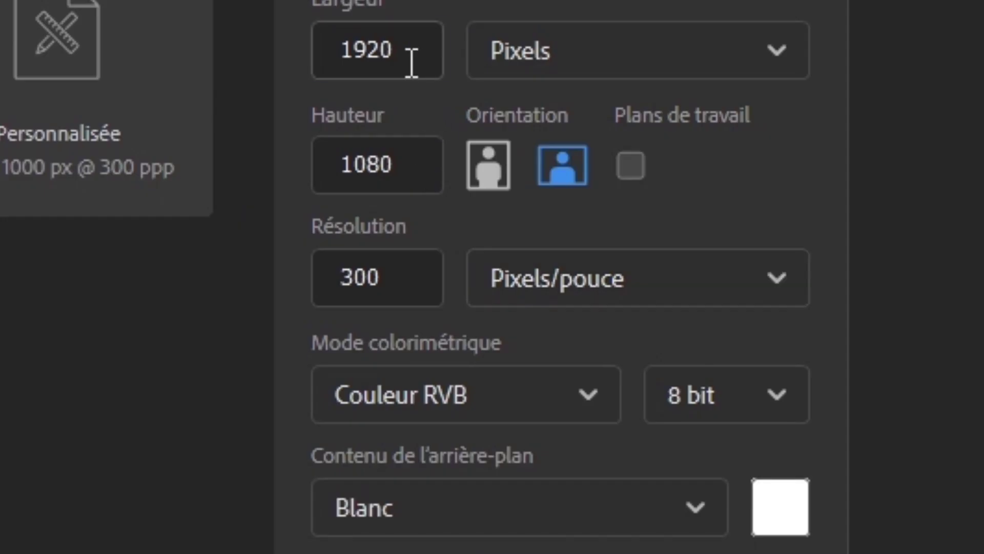
drag(412, 62, 352, 55)
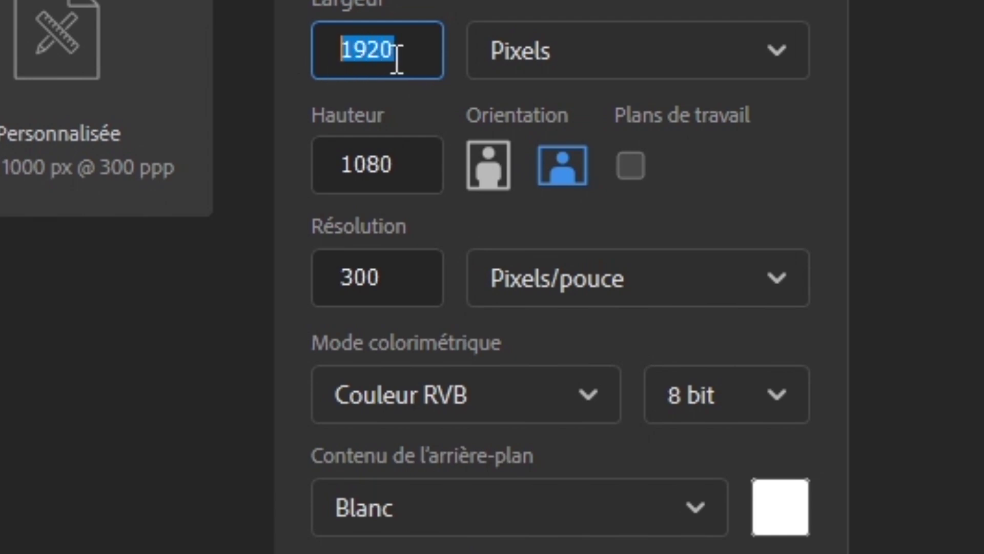
drag(395, 165, 302, 180)
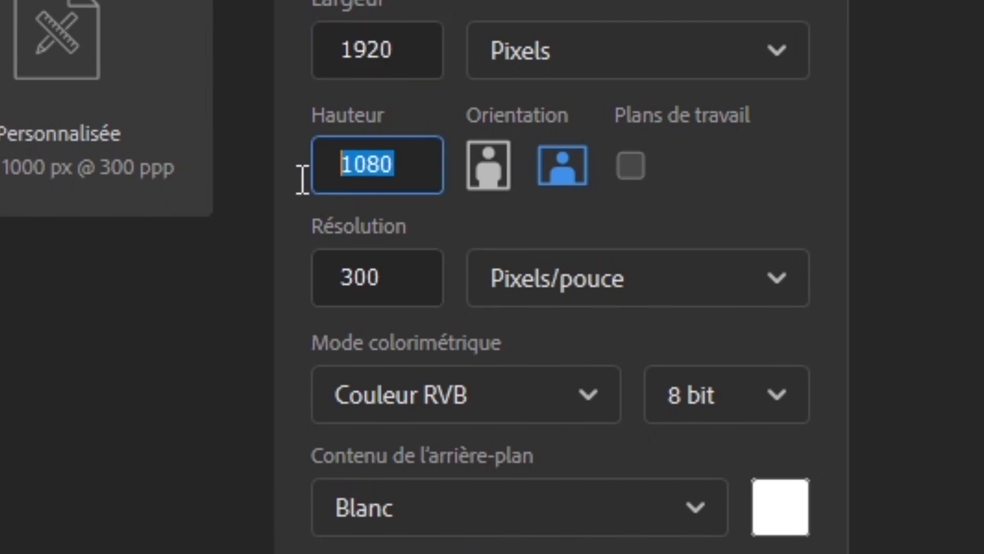
drag(413, 286, 317, 303)
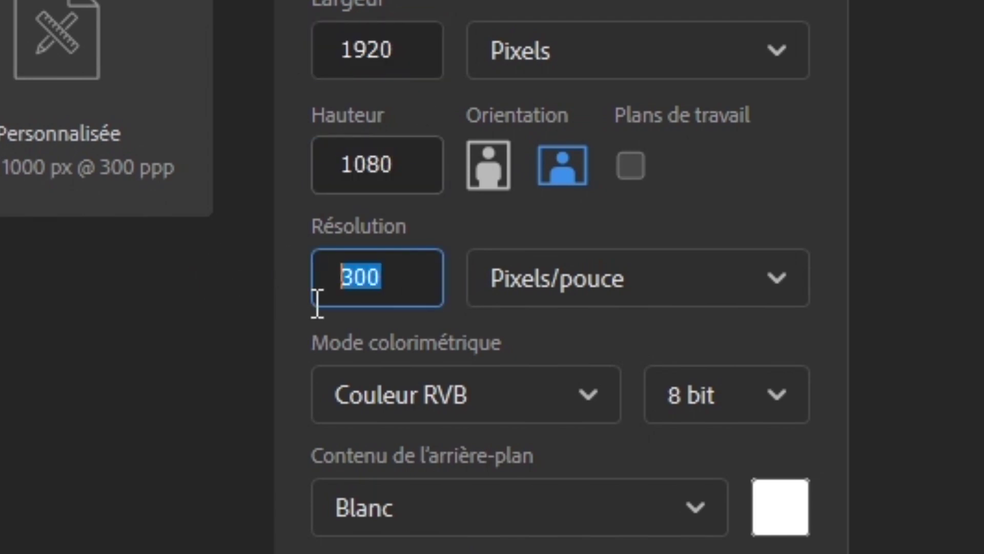
click(478, 474)
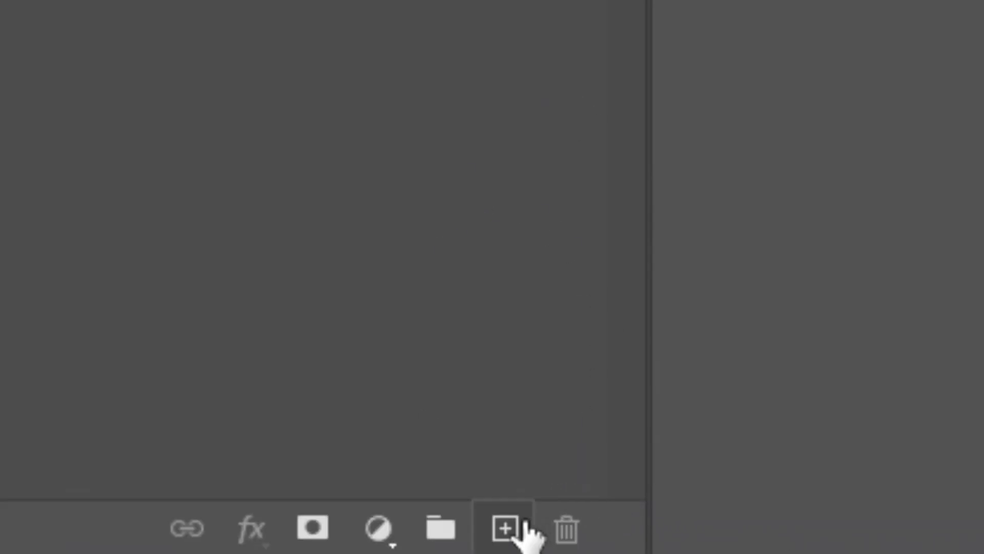
Embed the Fortnite landscape screenshot to cover the canvas and add an empty layer above it.
click(528, 531)
click(26, 6)
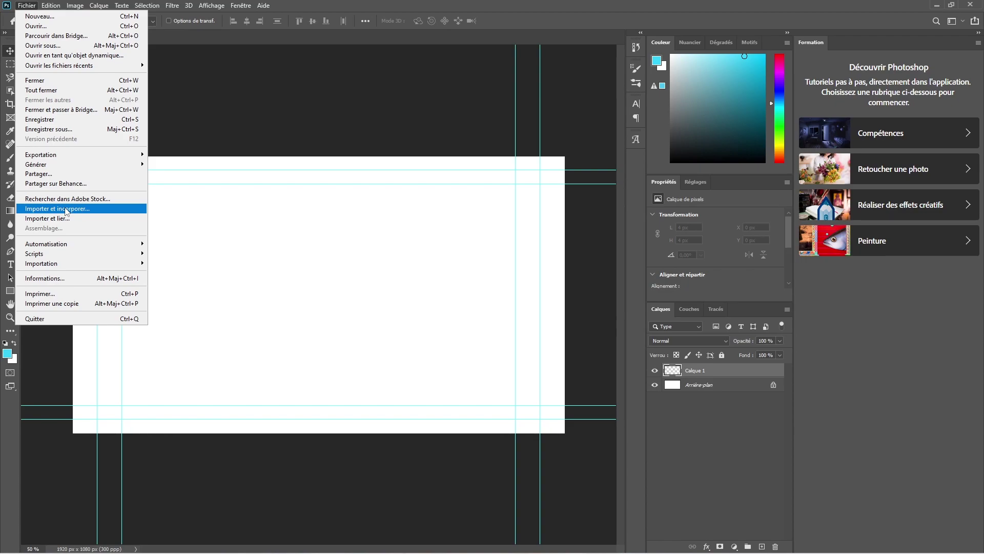
click(66, 209)
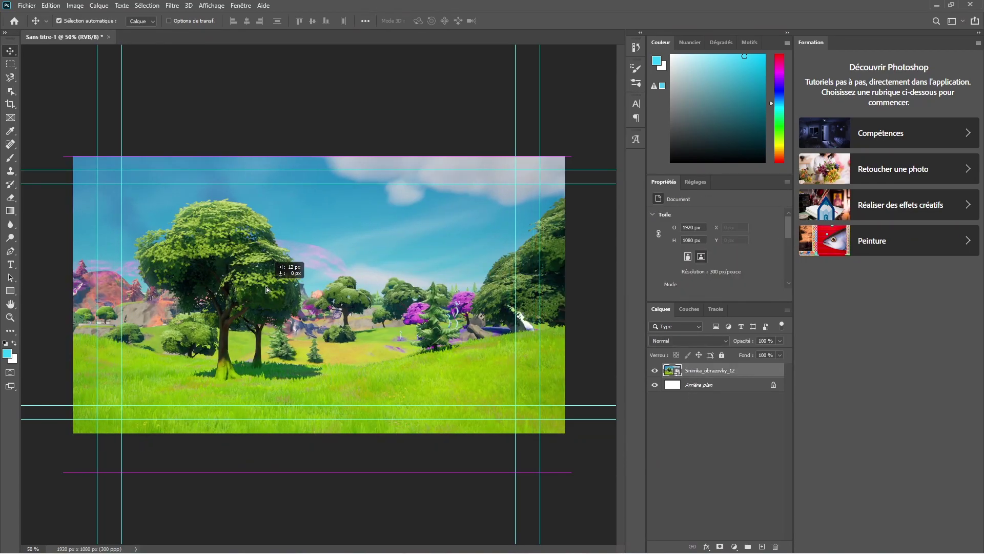
key(Return)
drag(450, 382, 453, 381)
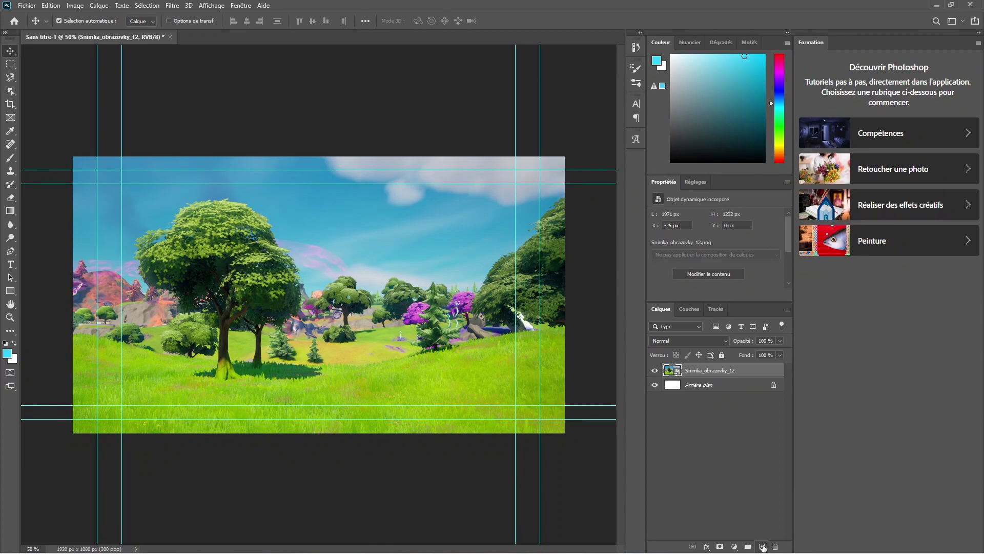
click(763, 547)
Embed the 'render (51)' character, scale it to about 22% and move it bottom-left.
click(27, 5)
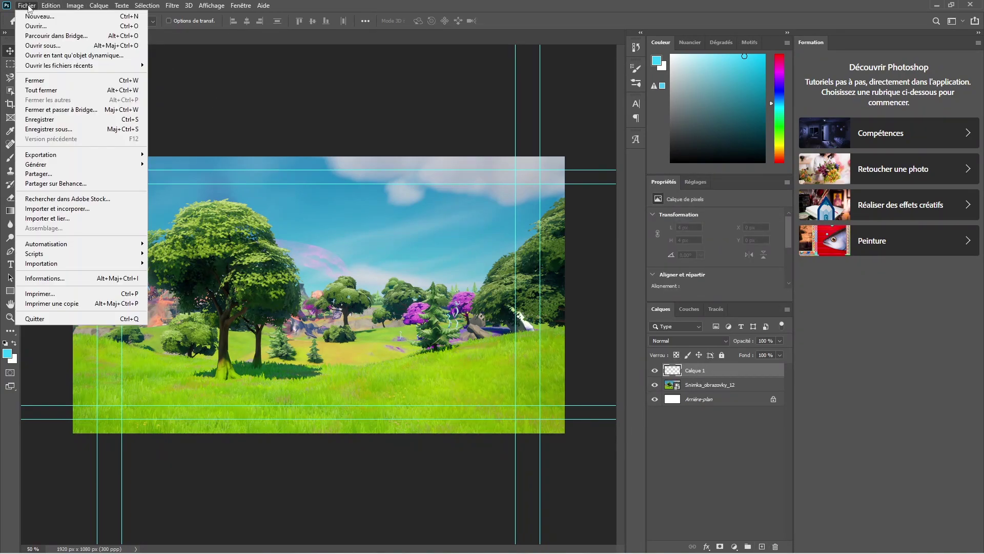
click(129, 221)
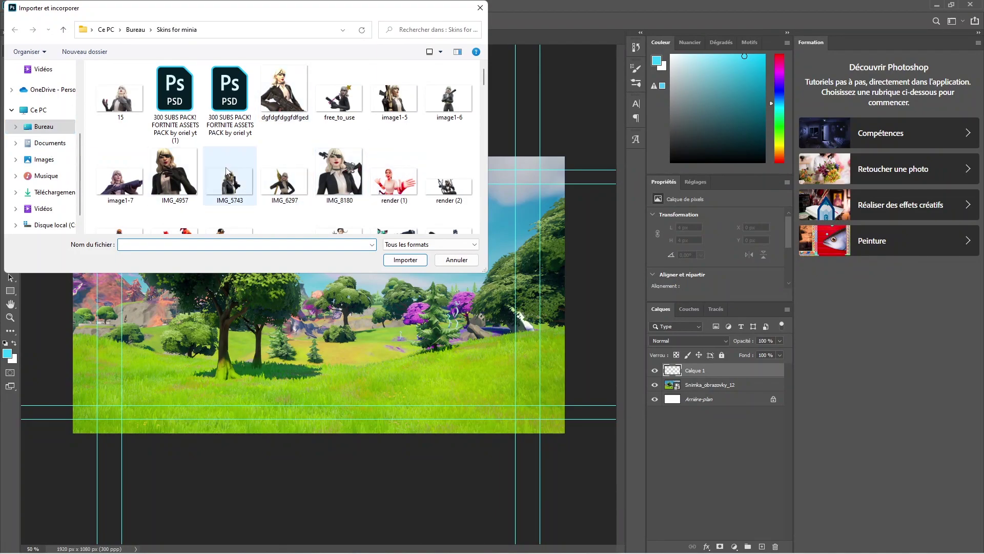
scroll(328, 169, down, 1)
scroll(359, 138, down, 2)
scroll(359, 134, down, 1)
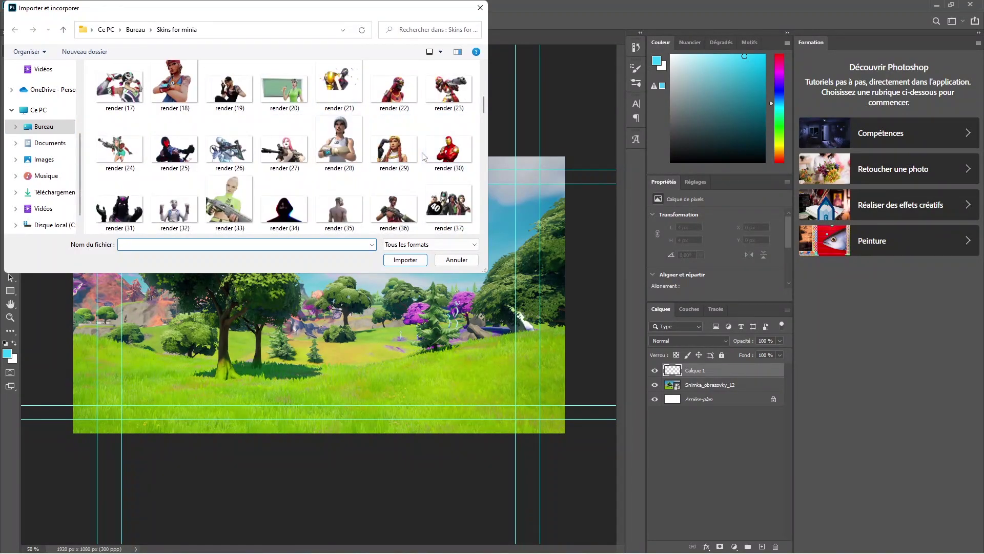
scroll(343, 139, down, 1)
scroll(328, 141, down, 1)
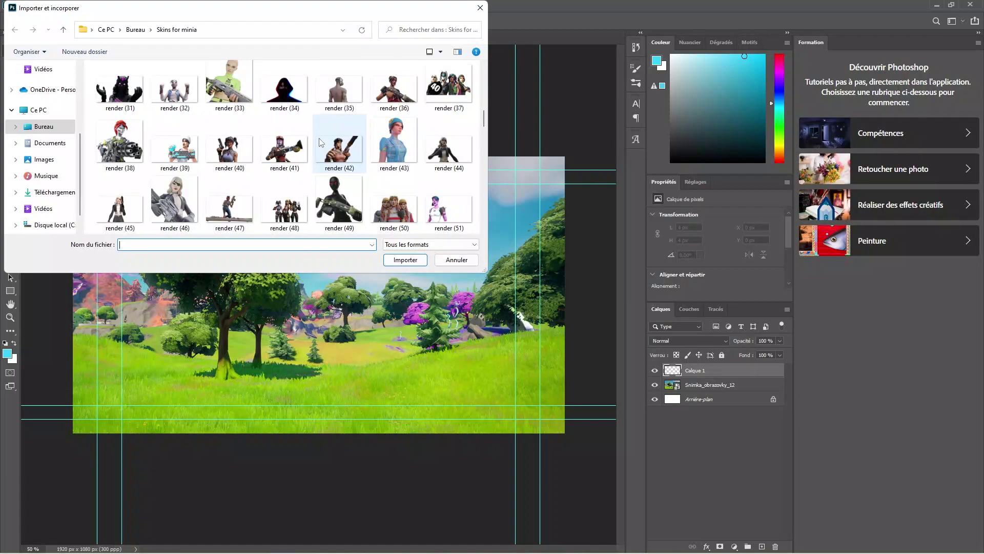
double_click(441, 206)
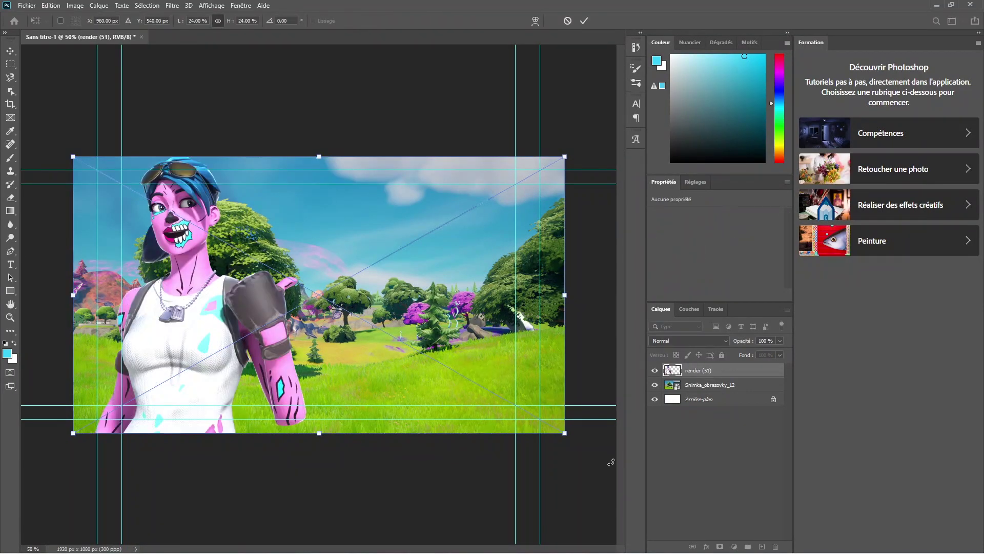
drag(564, 434, 524, 410)
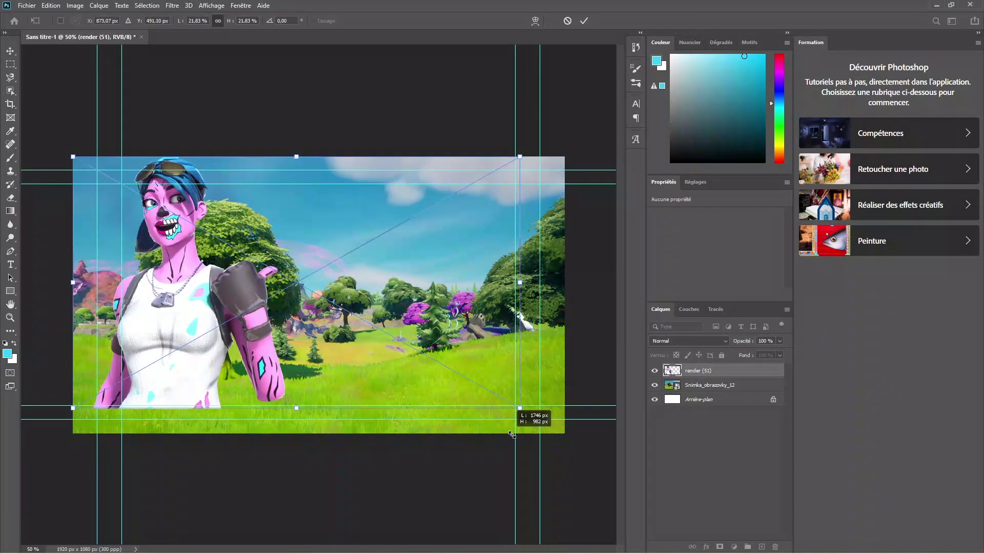
drag(167, 351, 193, 368)
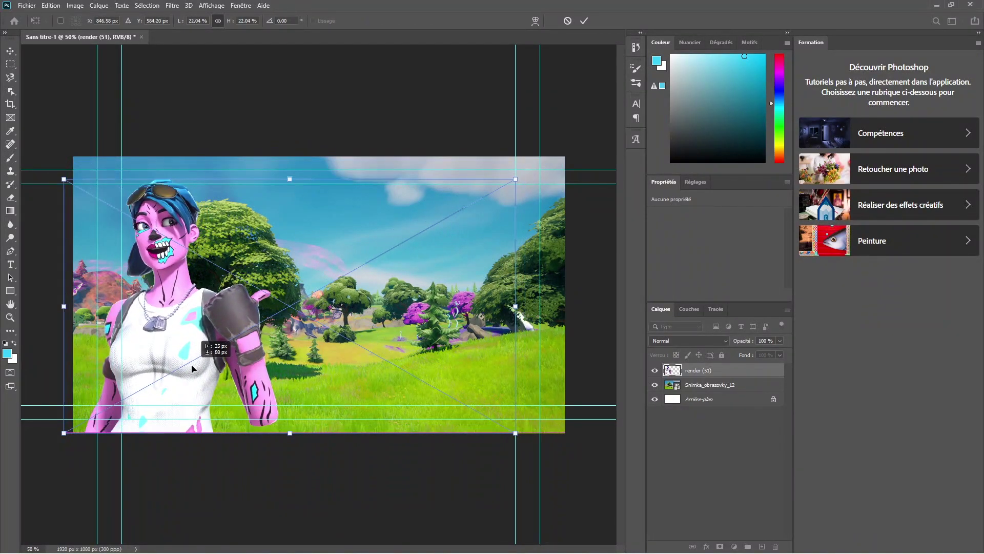
key(Return)
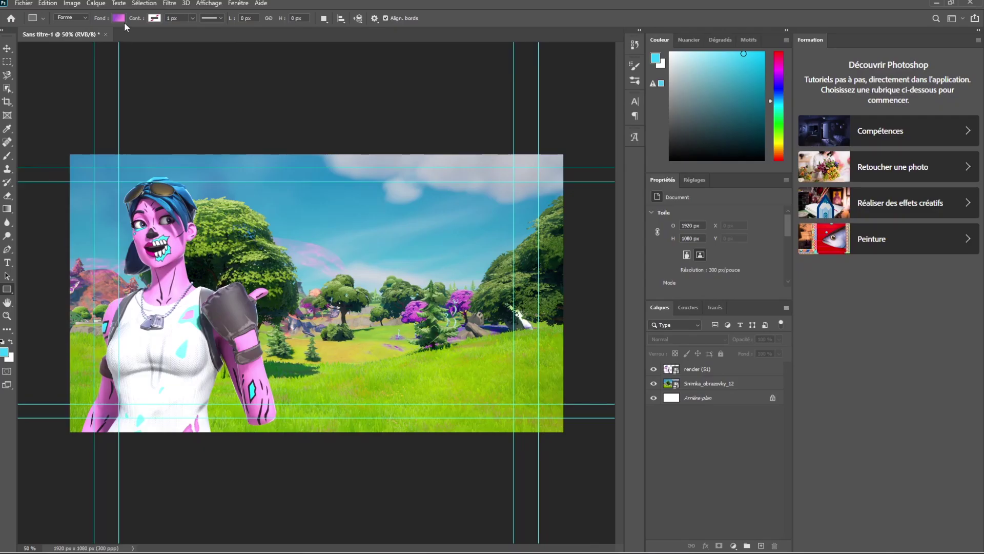
Set the shape fill to the pasted pink colour and draw a rectangle over the character's left area.
click(119, 19)
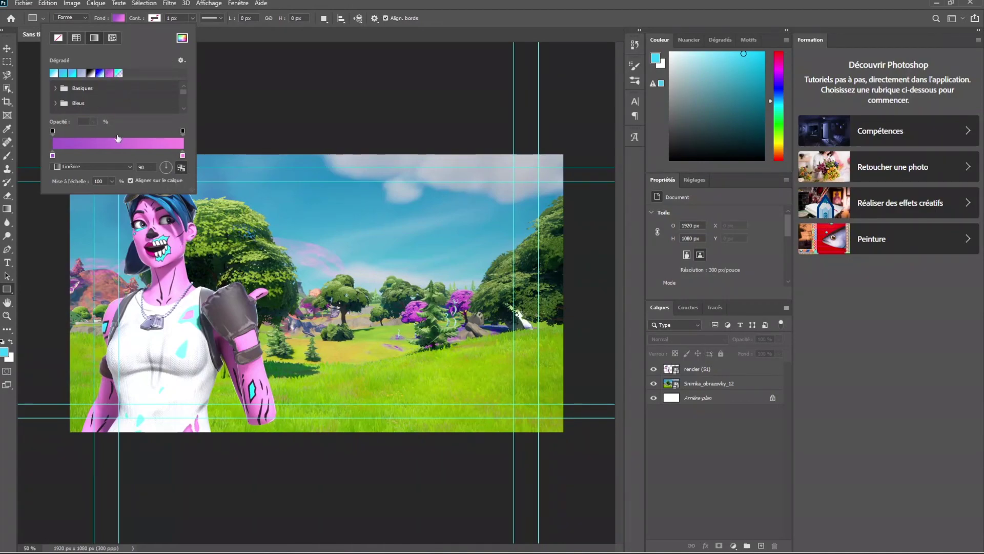
click(181, 39)
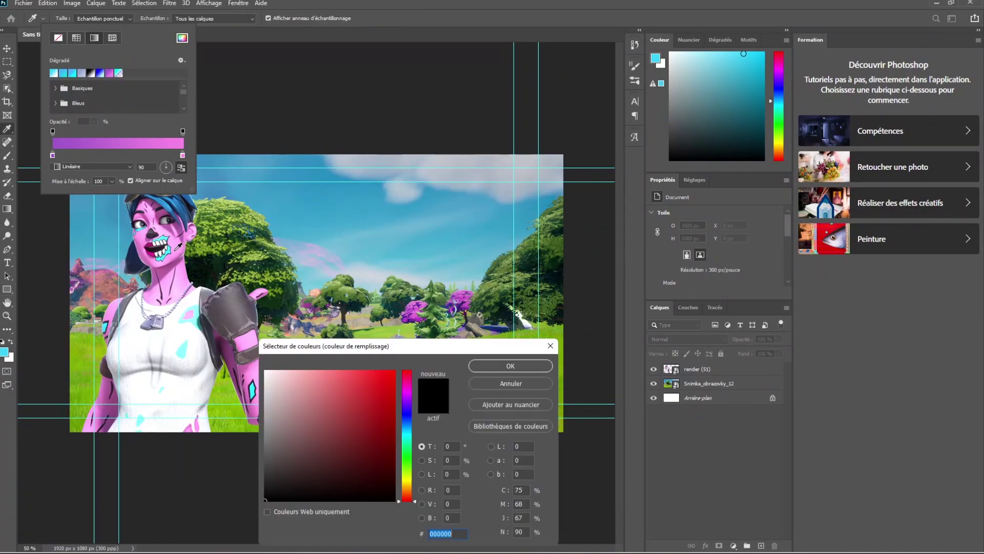
text(ffb2ff)
key(Return)
drag(83, 173, 210, 388)
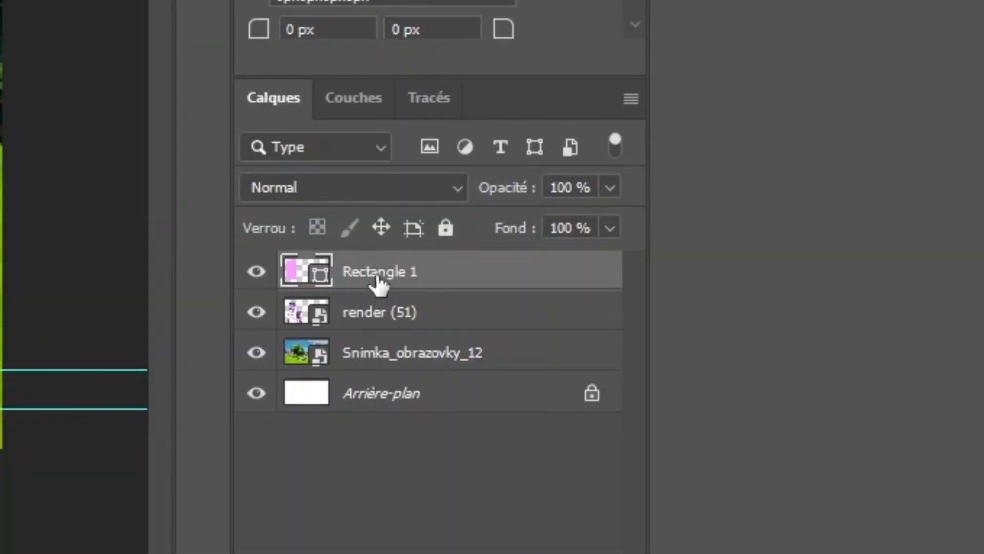
Move Rectangle 1 below the character layer and nudge it slightly down.
drag(697, 370, 718, 393)
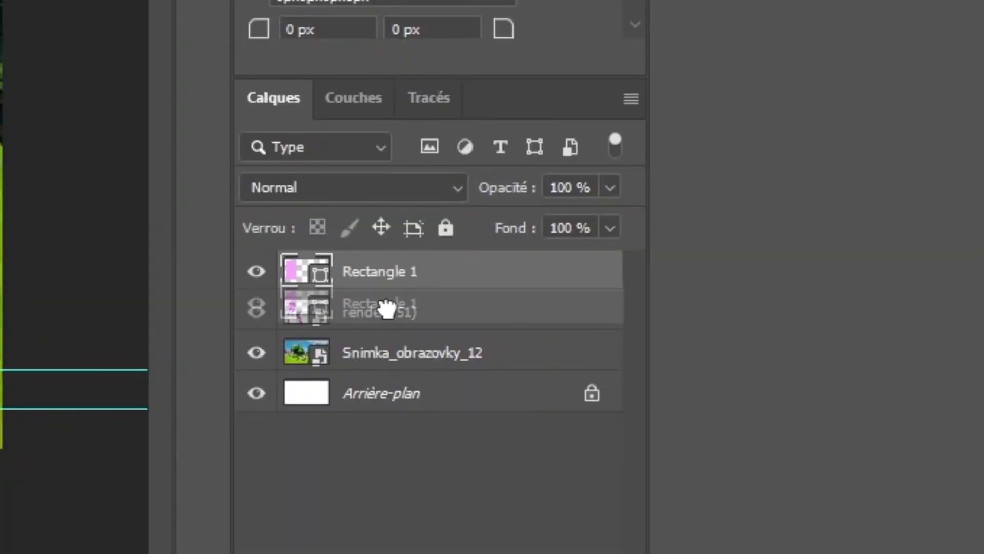
drag(437, 340, 437, 339)
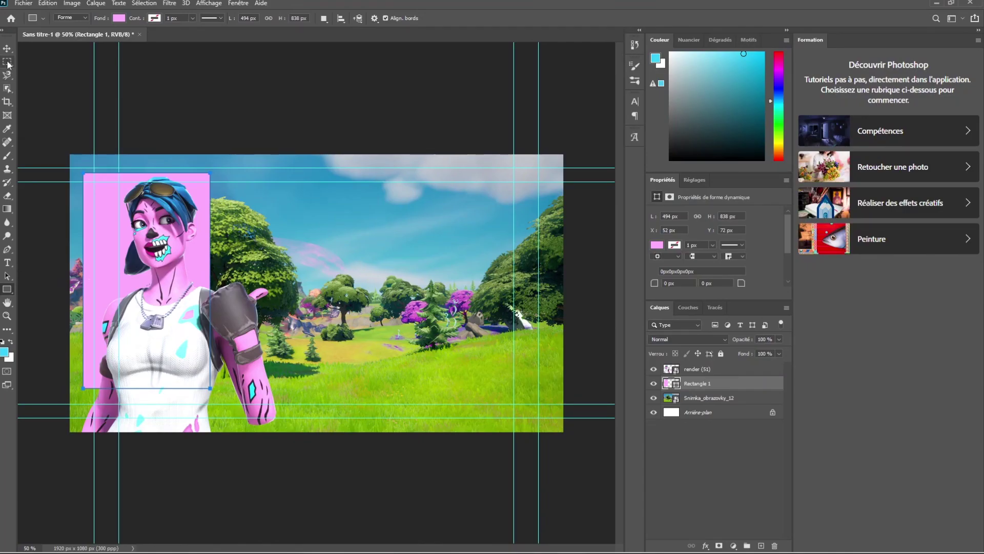
click(7, 48)
drag(117, 263, 118, 267)
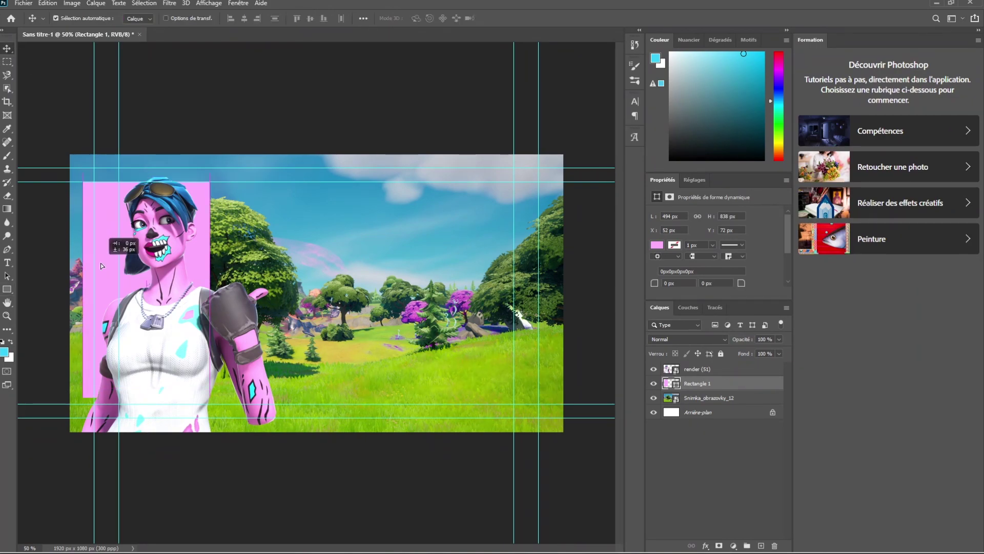
Enlarge the pink rectangle to about 140%, tilt it about -15° and shift it up-left.
click(48, 3)
click(131, 241)
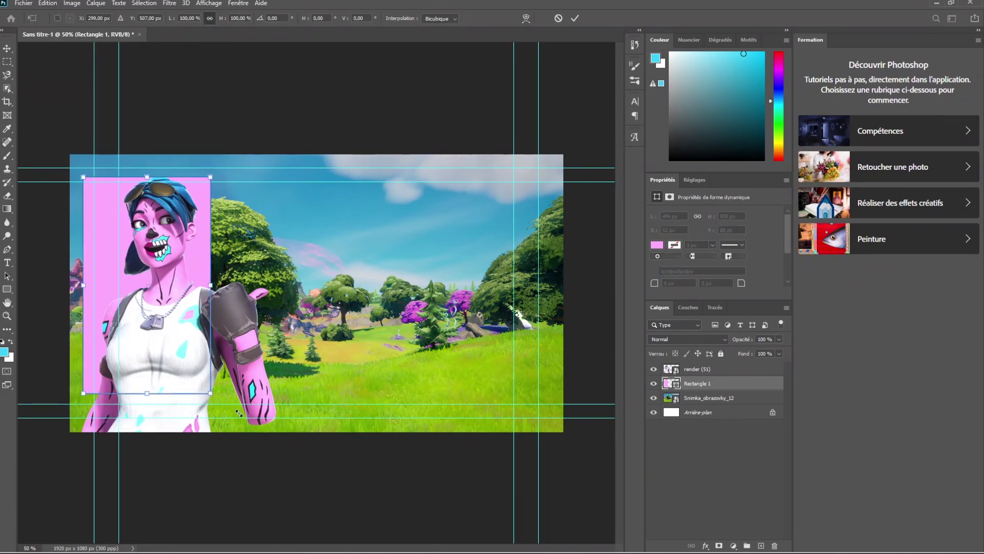
drag(207, 393, 230, 432)
drag(268, 318, 268, 290)
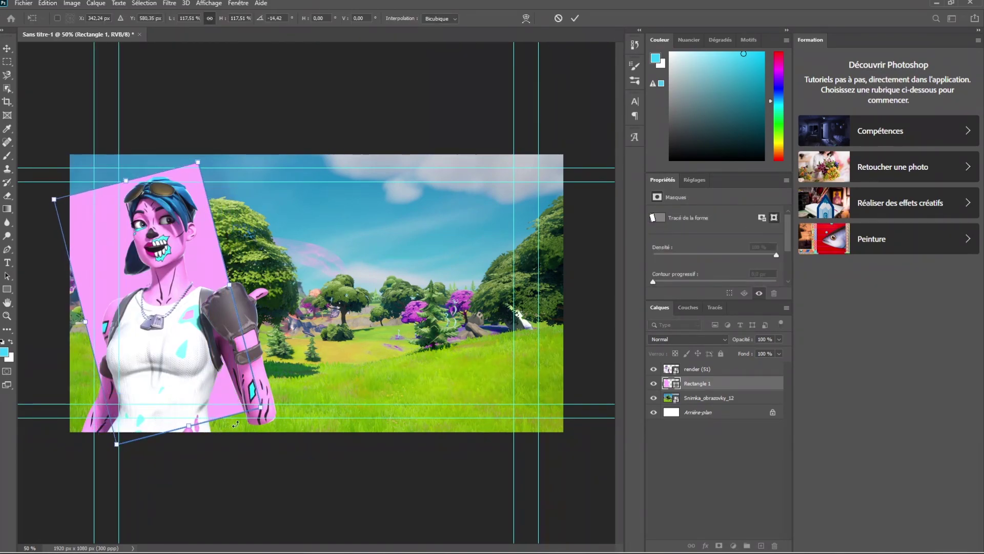
drag(260, 408, 295, 447)
drag(232, 256, 195, 237)
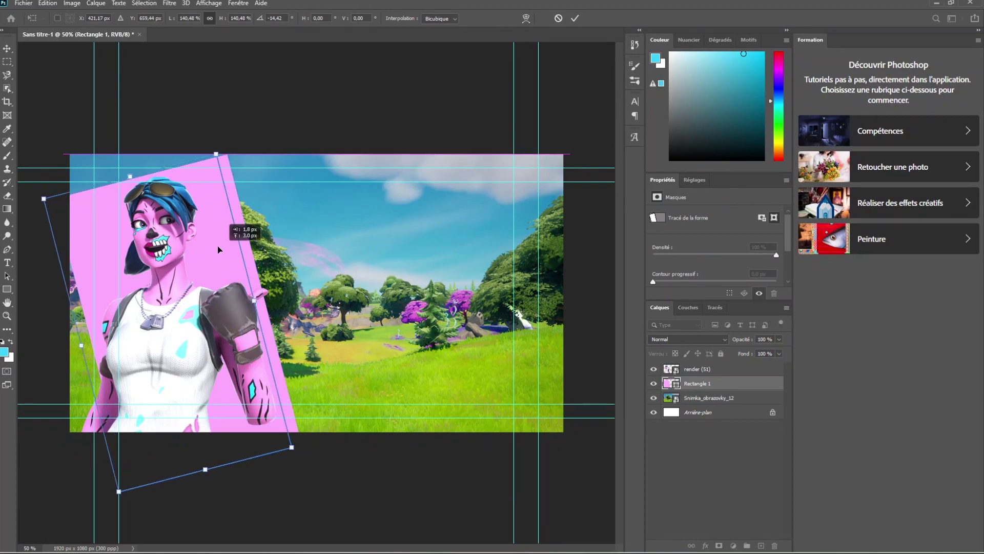
key(Return)
click(708, 375)
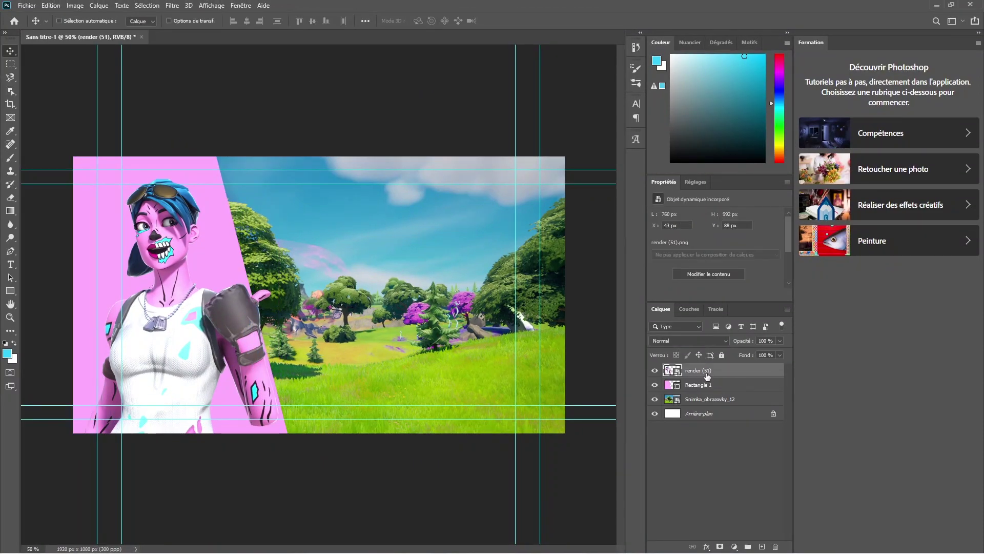
Duplicate the character to the left, place the copy behind the original and lower it.
click(707, 461)
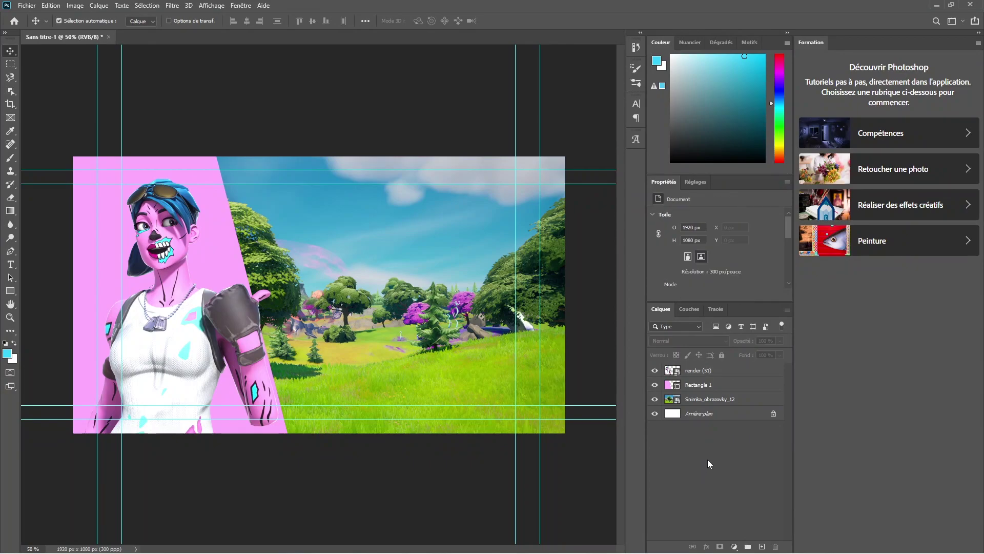
mouse_move(181, 332)
alt+mouse_down()
mouse_move(295, 332)
mouse_move(238, 344)
mouse_move(58, 327)
alt+mouse_up()
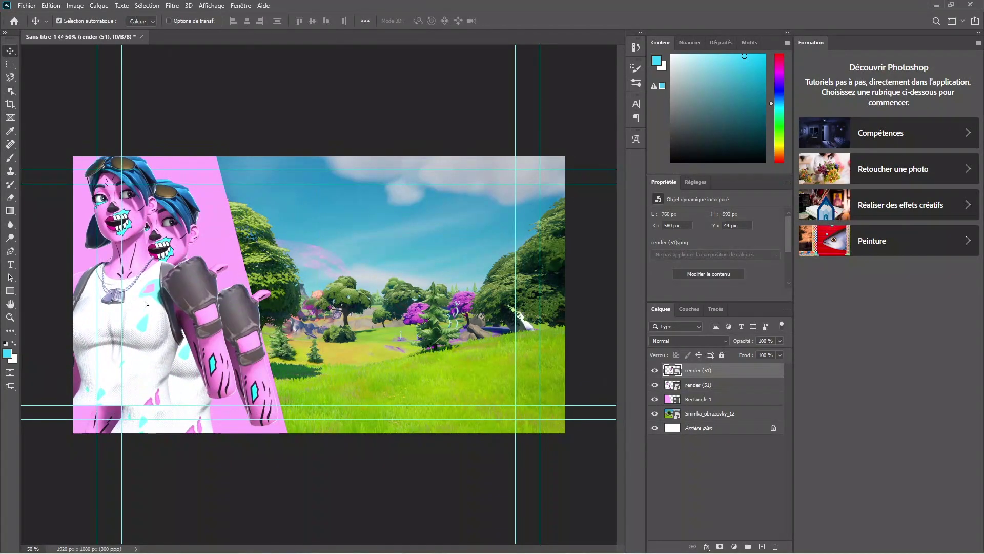
drag(710, 370, 708, 383)
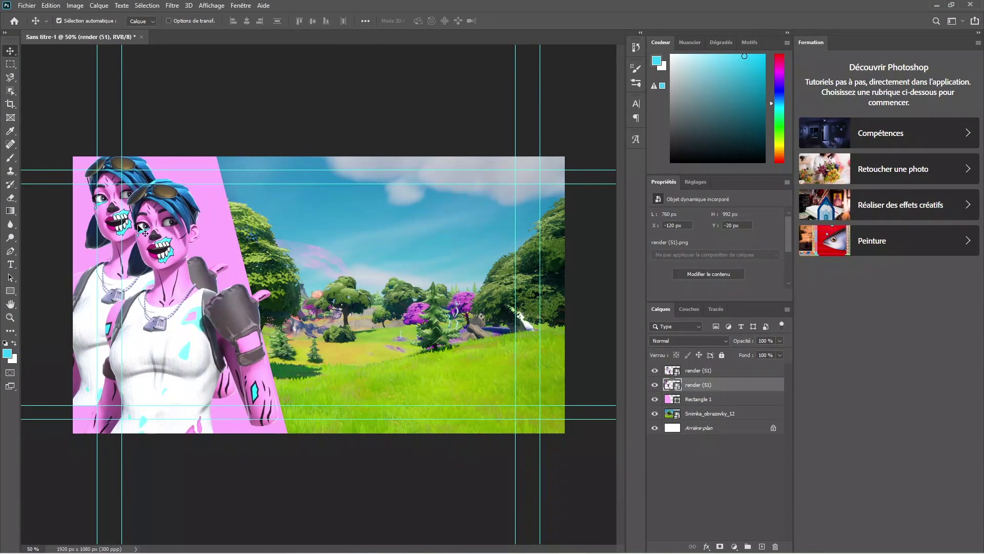
drag(117, 231, 111, 244)
Scale the rear character copy up slightly and nudge it left.
click(50, 5)
mouse_move(70, 239)
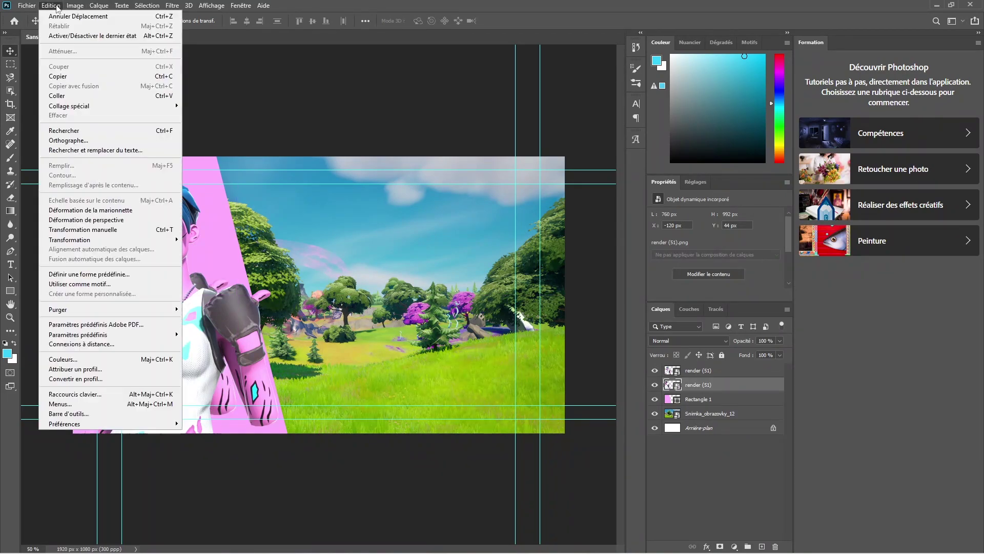
click(128, 229)
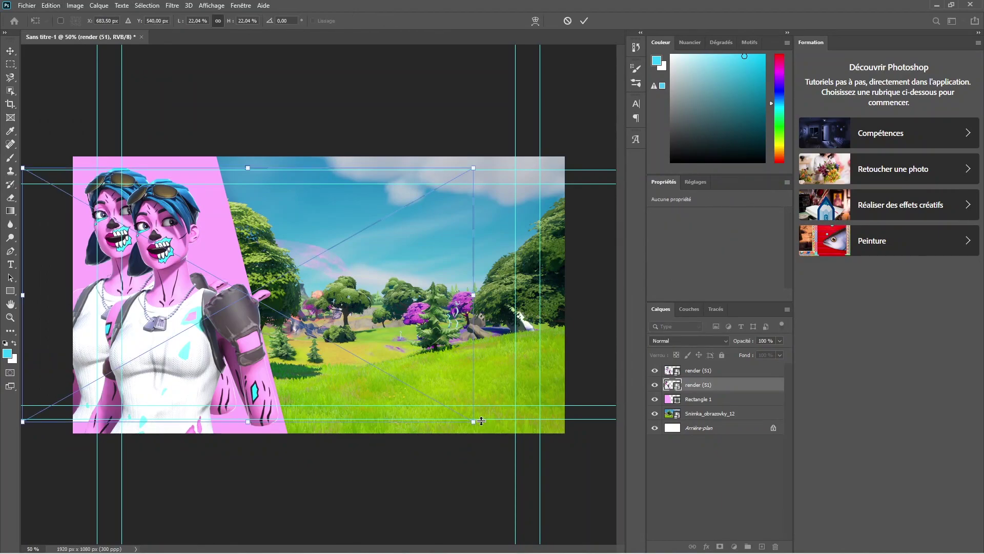
drag(481, 421, 510, 457)
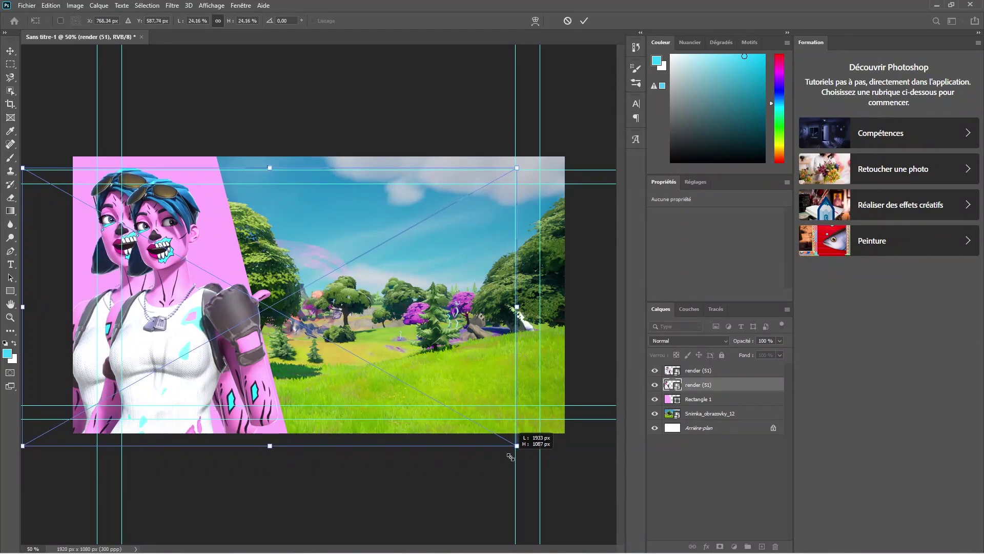
drag(117, 277, 105, 275)
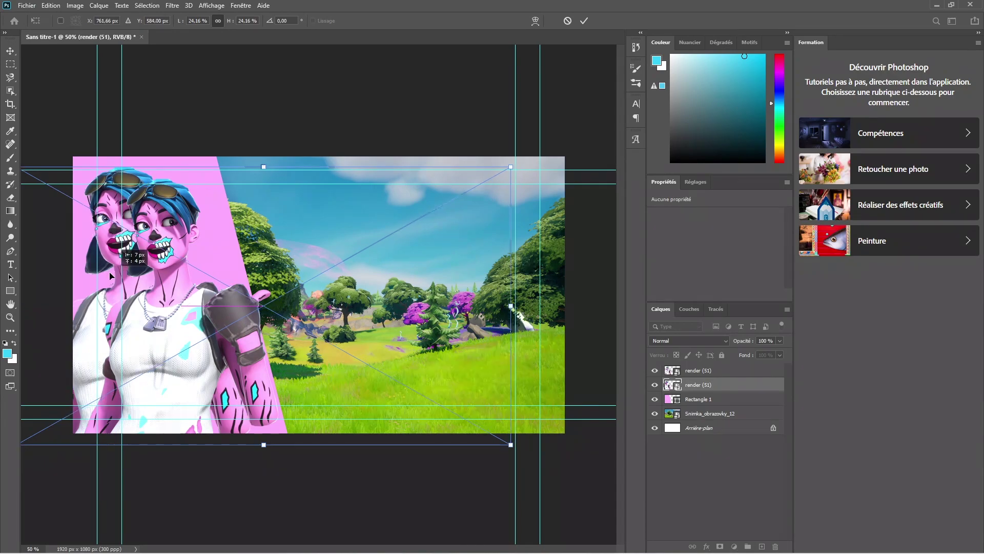
Commit the rear character, add a new layer and set a 439 px brush.
key(Return)
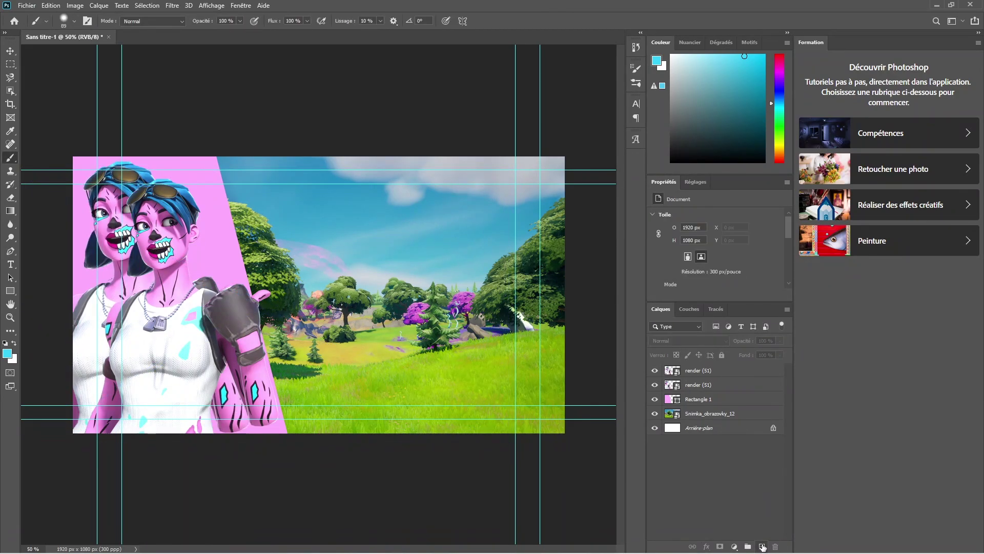
click(761, 546)
key(b)
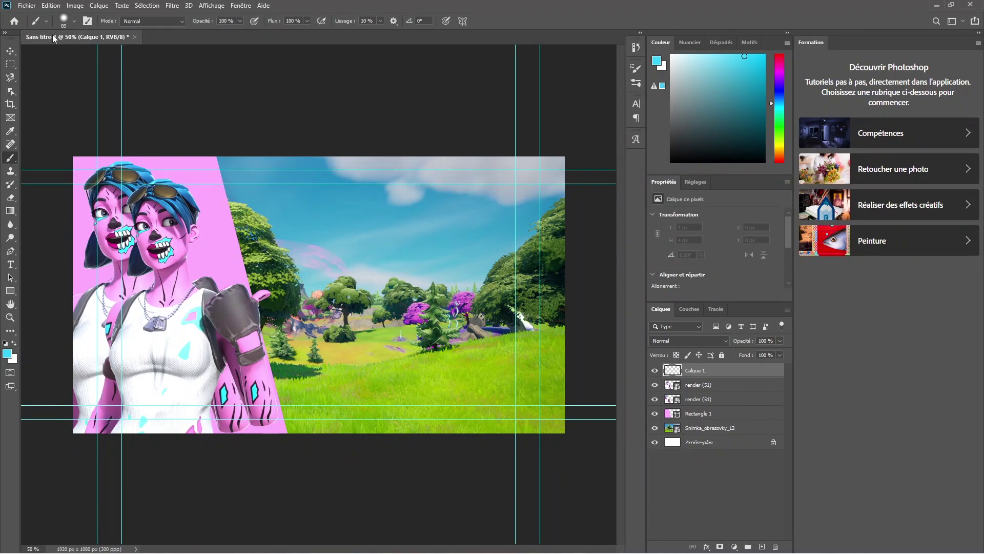
click(74, 23)
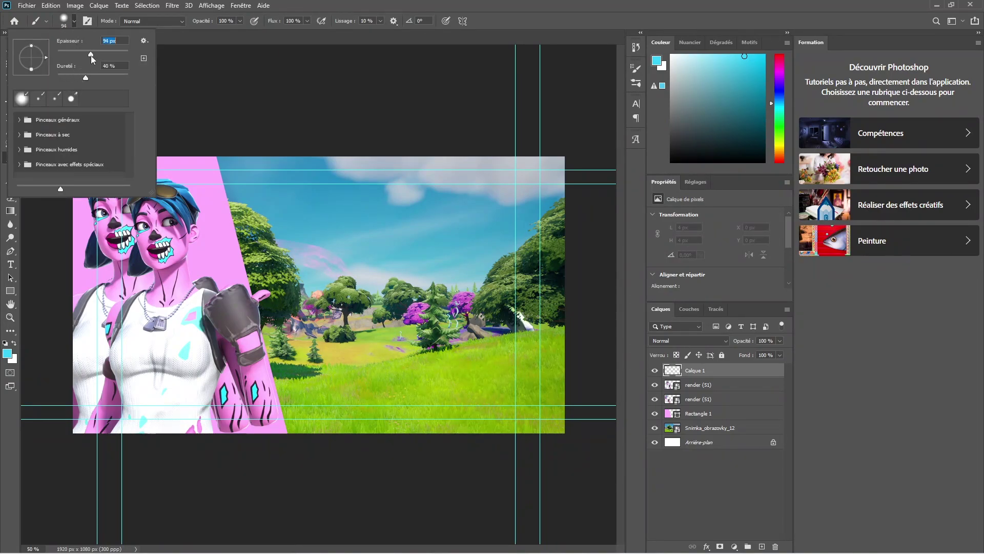
text(439)
key(Return)
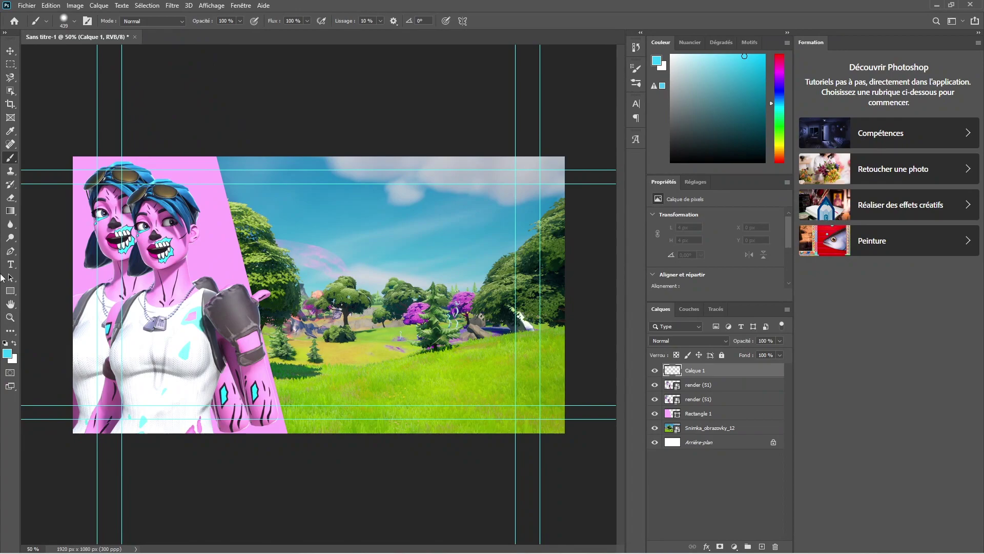
Paint a pale pink glow over the faces and move that layer below both characters.
click(7, 353)
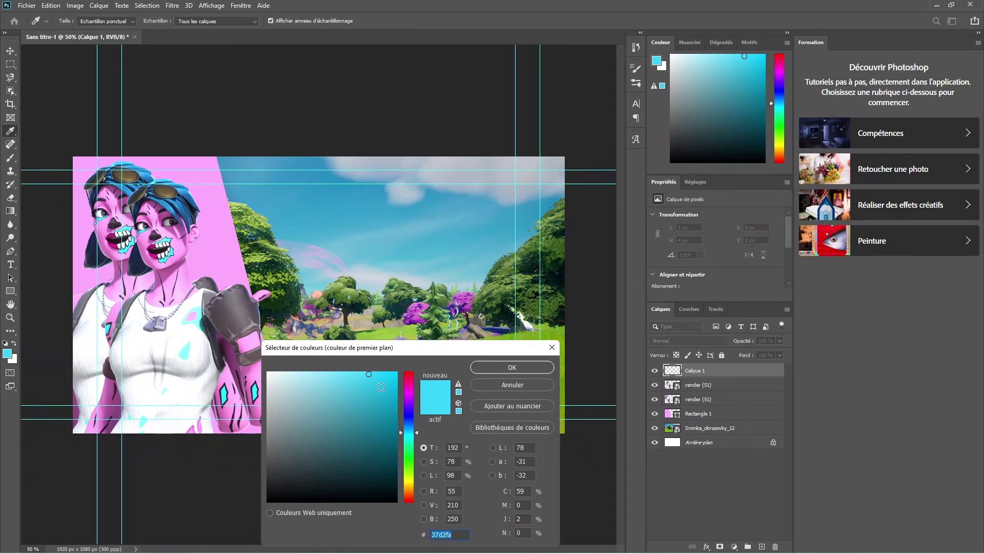
click(180, 279)
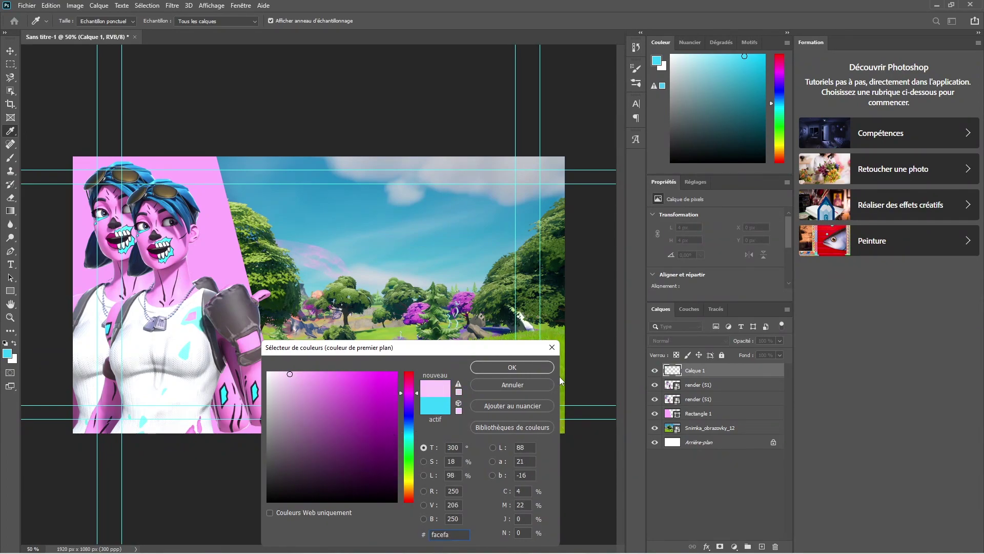
click(512, 367)
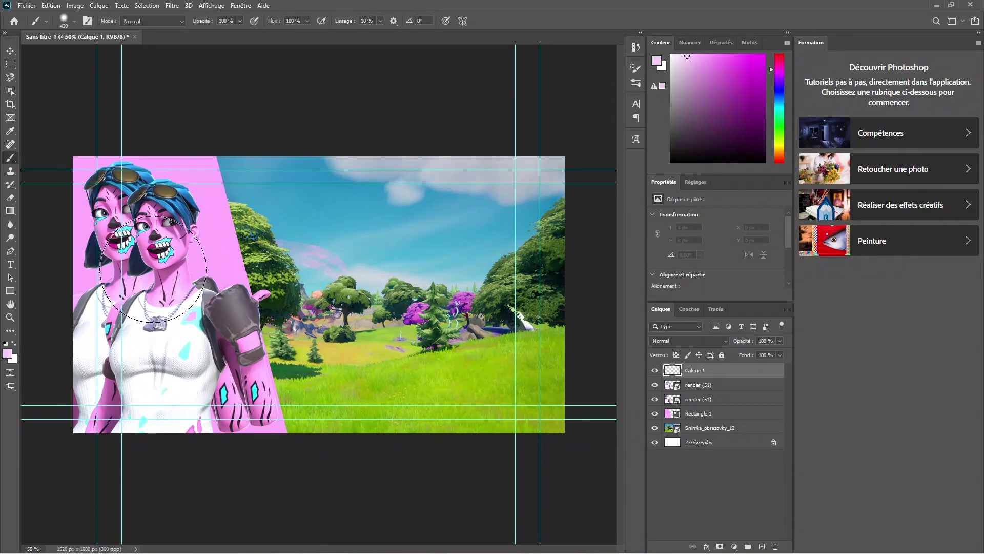
mouse_move(152, 269)
mouse_down()
mouse_move(165, 293)
mouse_move(164, 263)
mouse_move(173, 267)
mouse_up()
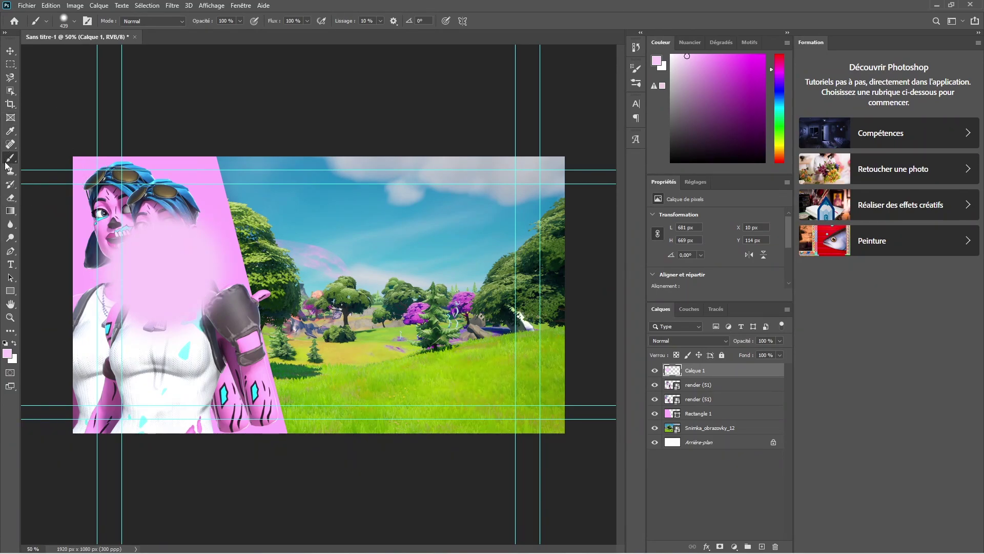
mouse_move(706, 376)
mouse_down()
mouse_move(720, 417)
mouse_move(719, 406)
mouse_up()
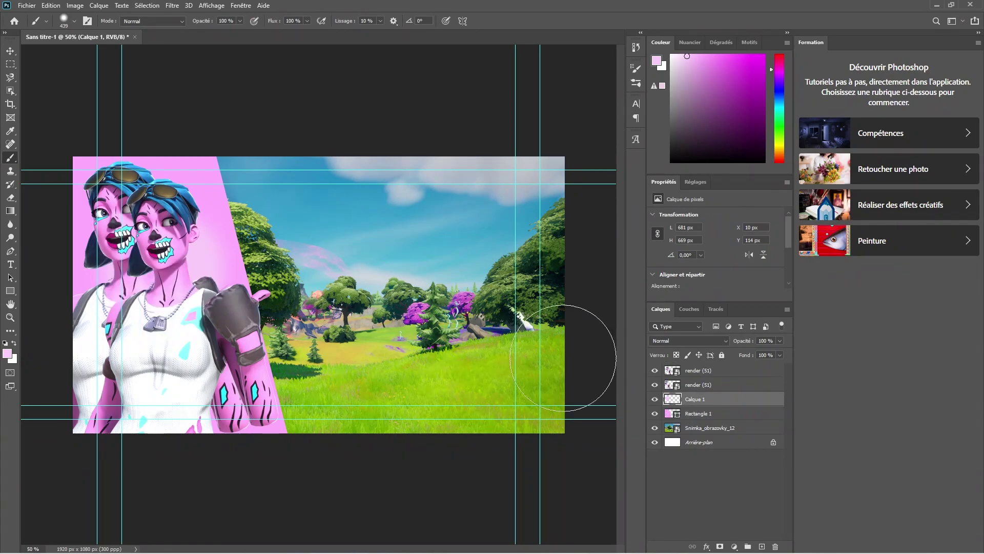
Lighten the pink foreground colour and set the brush size to 161.
click(7, 354)
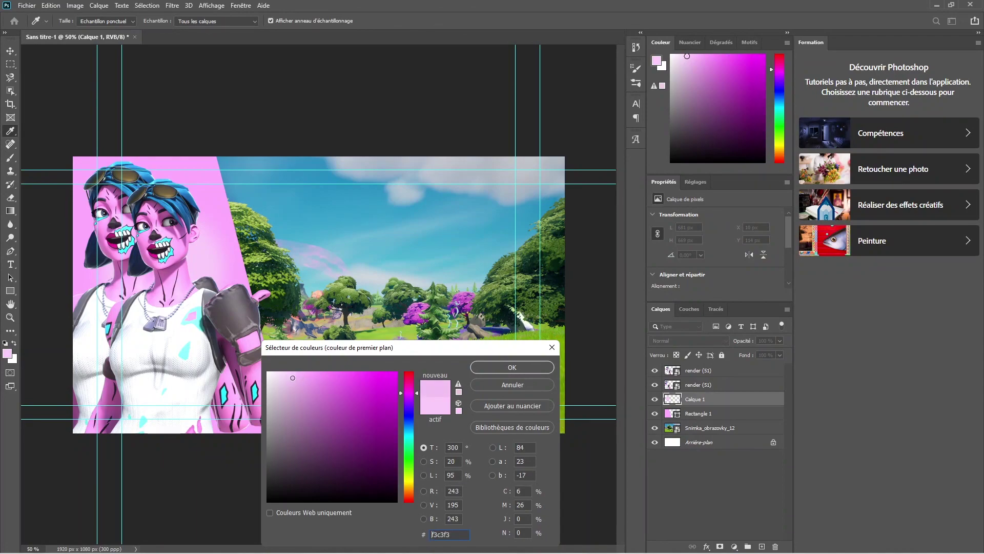
drag(287, 377, 281, 372)
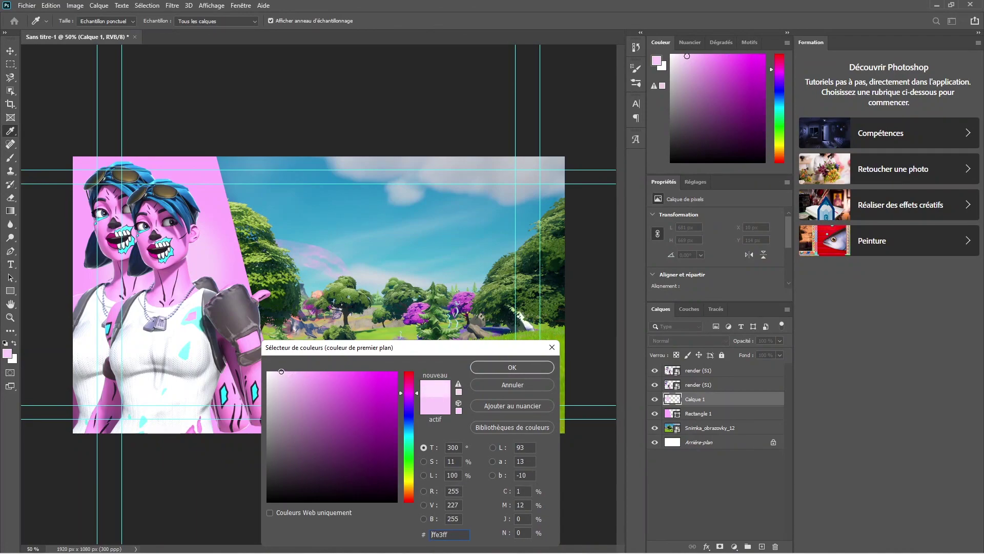
click(529, 368)
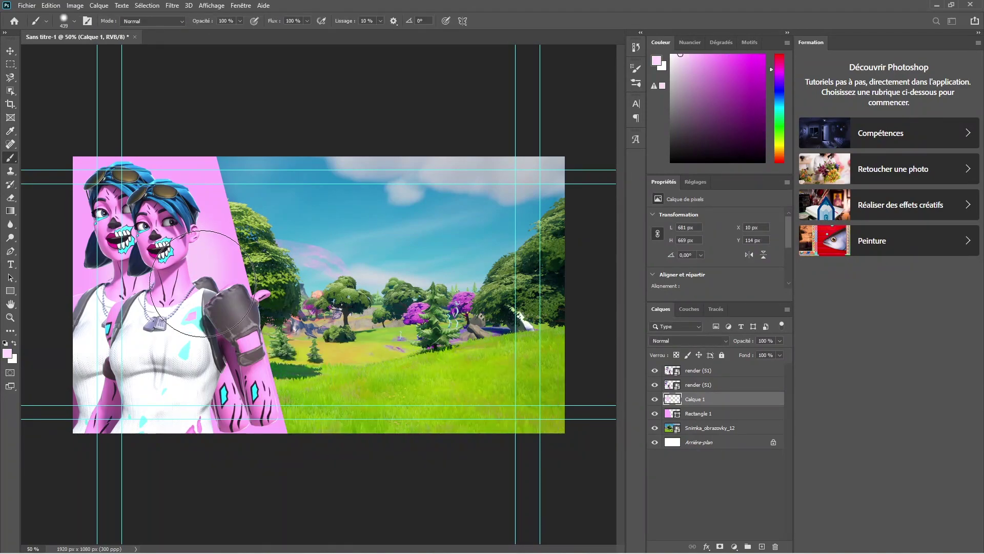
click(69, 23)
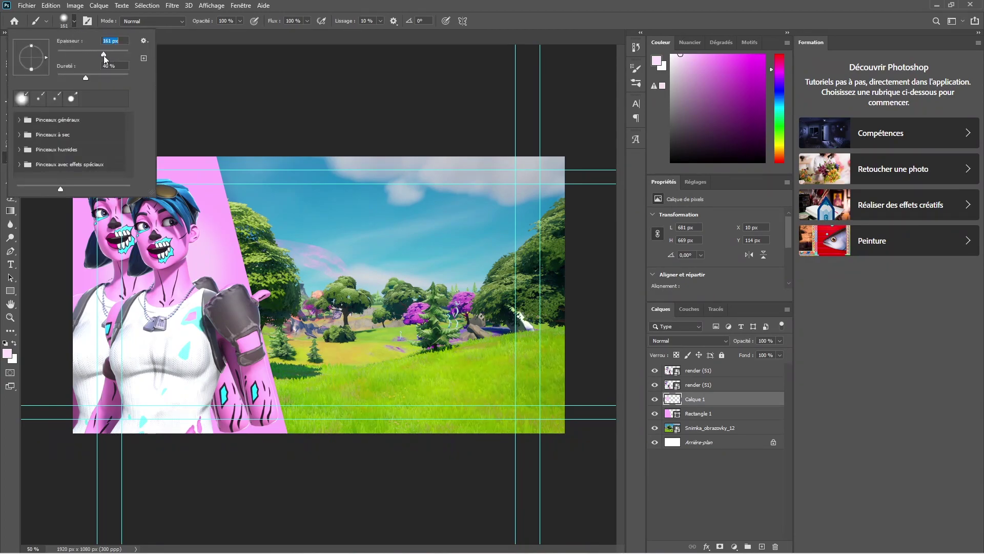
key(Return)
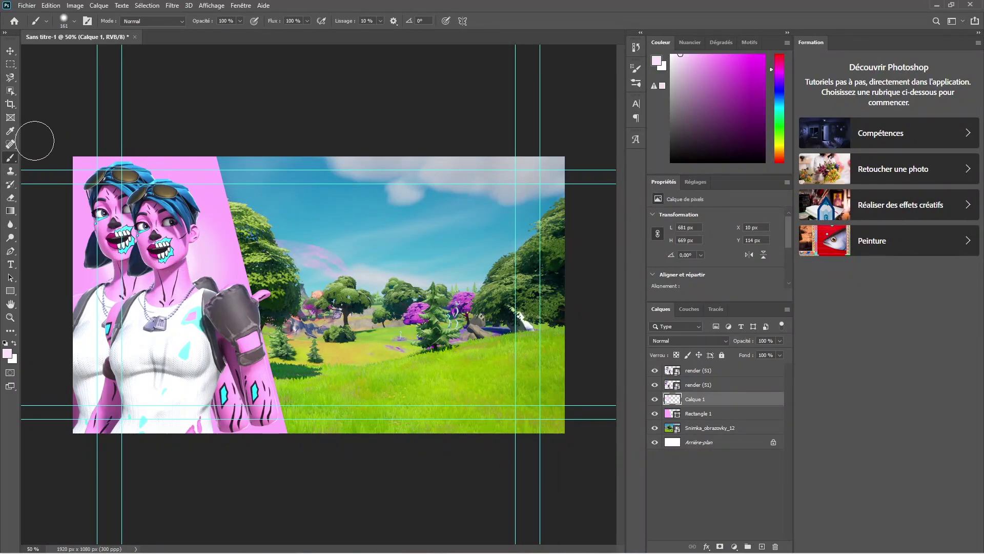
Apply a Gaussian blur (Flou gaussien) to the Snimka_obrazovky_12 background layer.
click(16, 50)
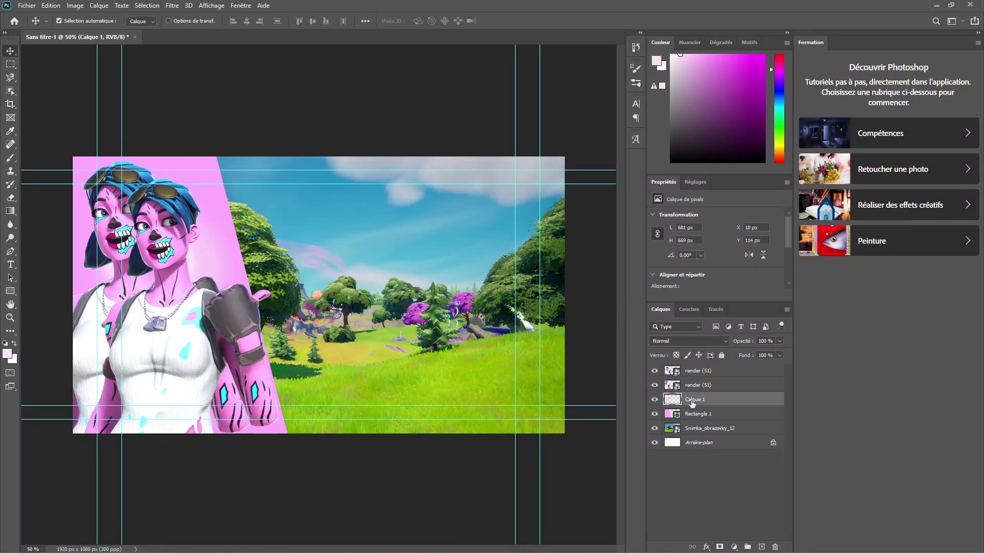
drag(692, 403, 694, 399)
click(697, 432)
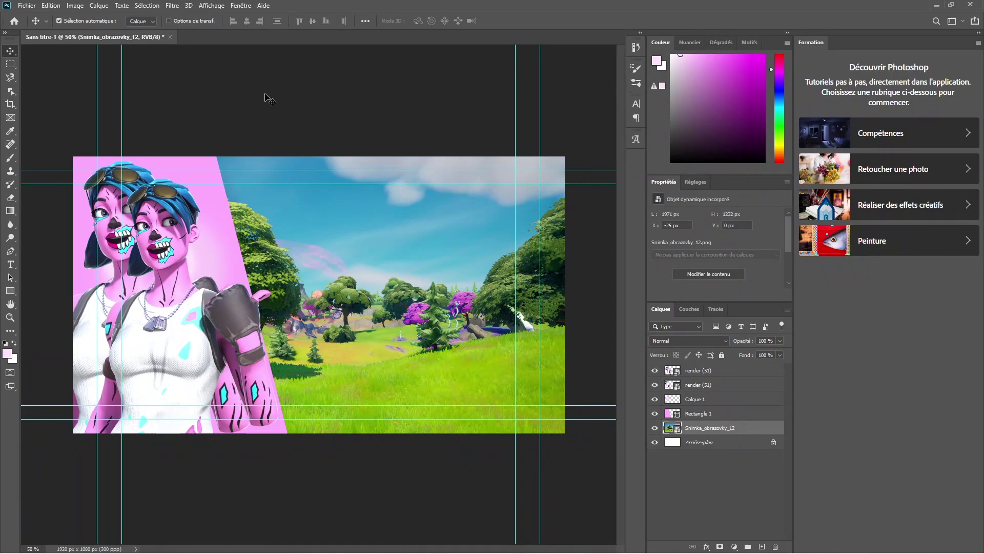
click(172, 6)
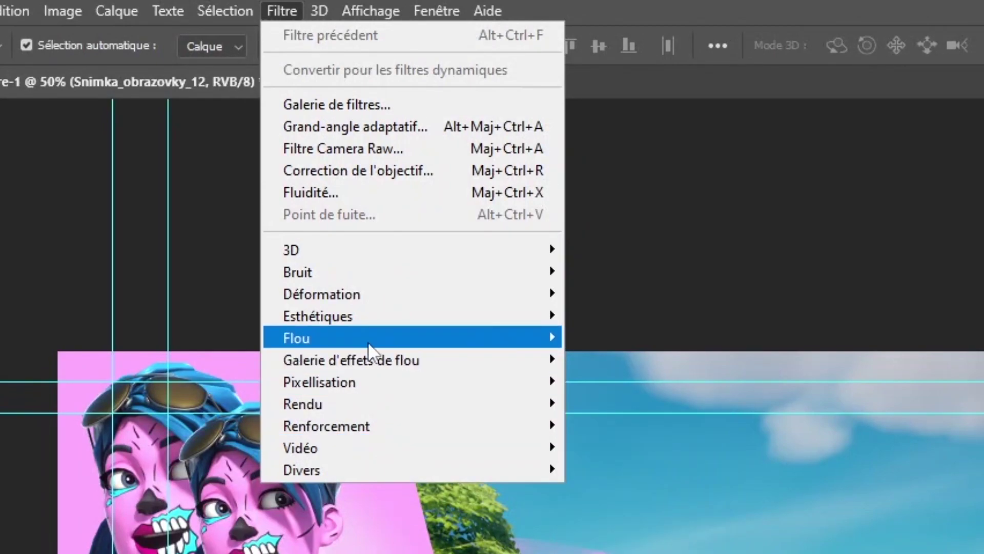
mouse_move(410, 338)
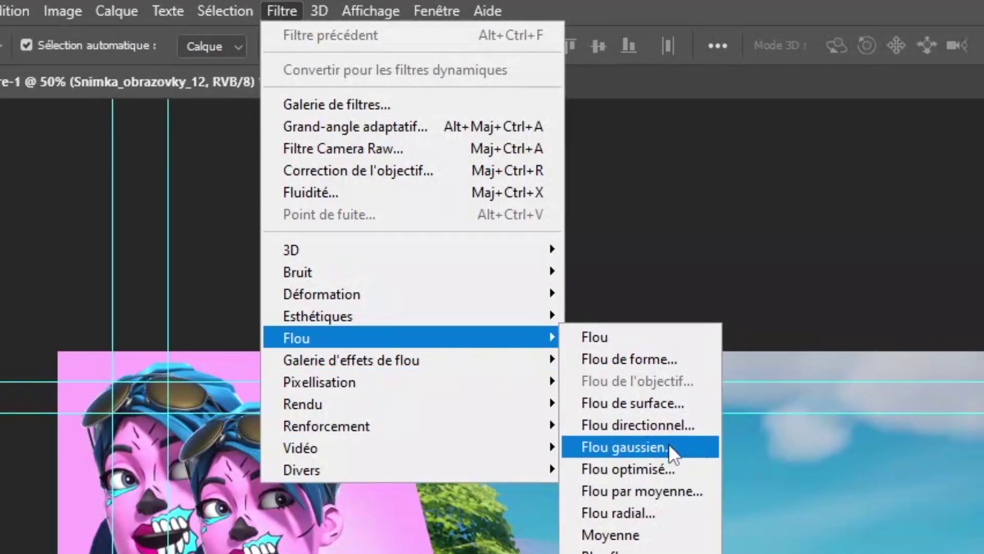
click(668, 447)
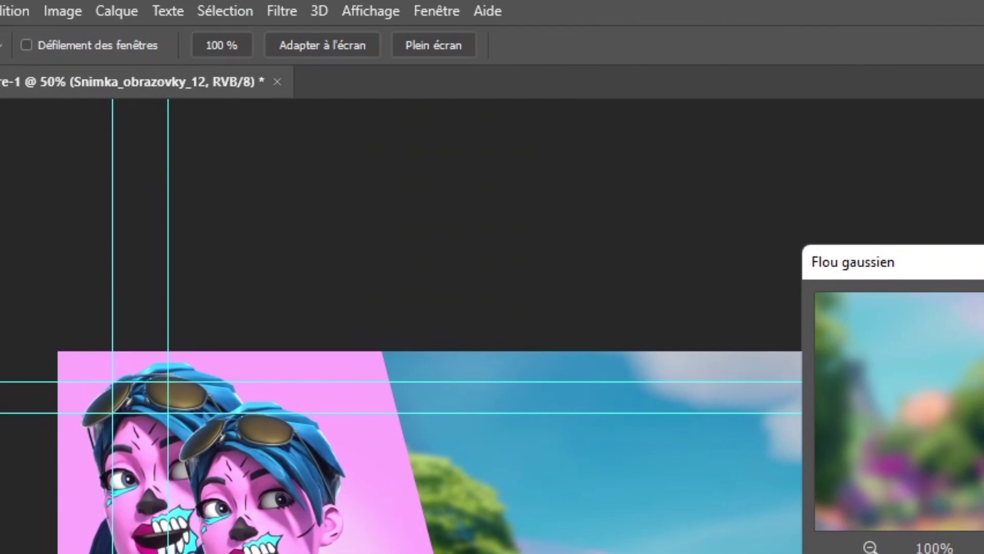
key(Return)
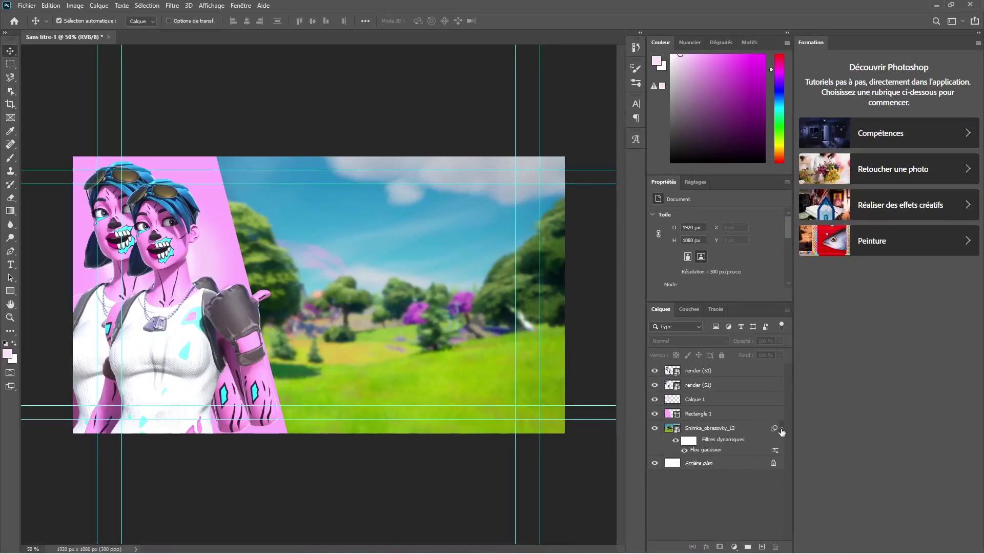
click(782, 430)
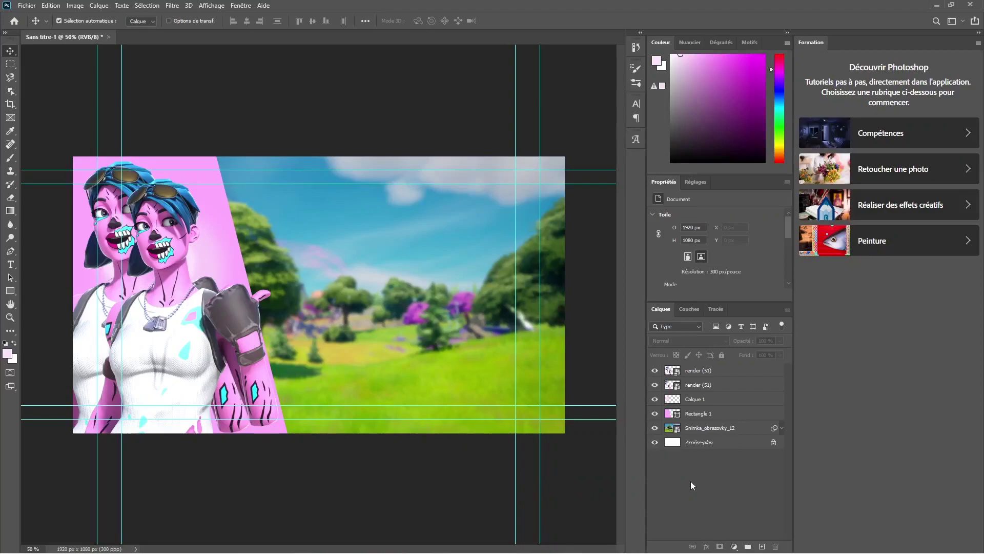
Give the front render (51) layer a subtle white Outer Glow (Lueur externe) with adjusted spread.
click(706, 372)
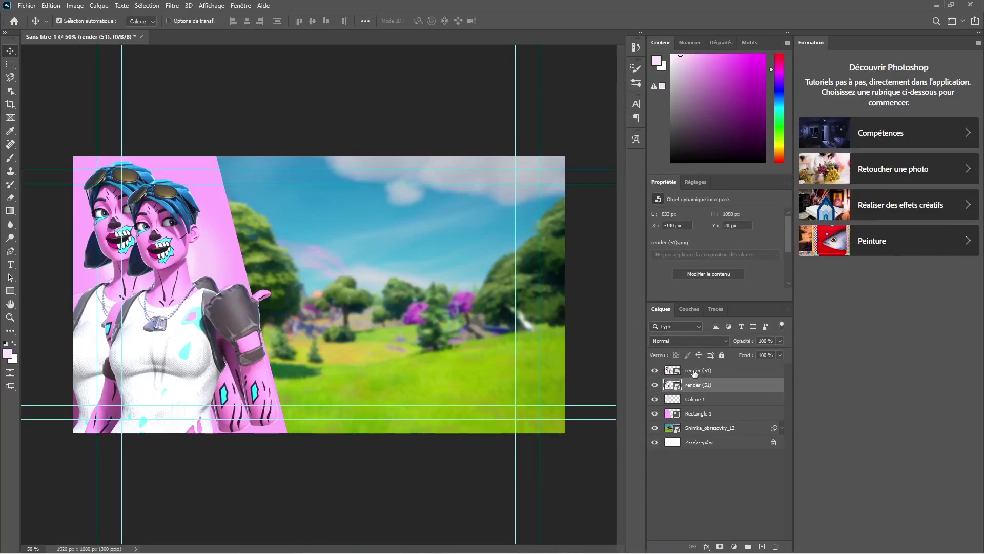
click(694, 372)
drag(163, 323, 163, 323)
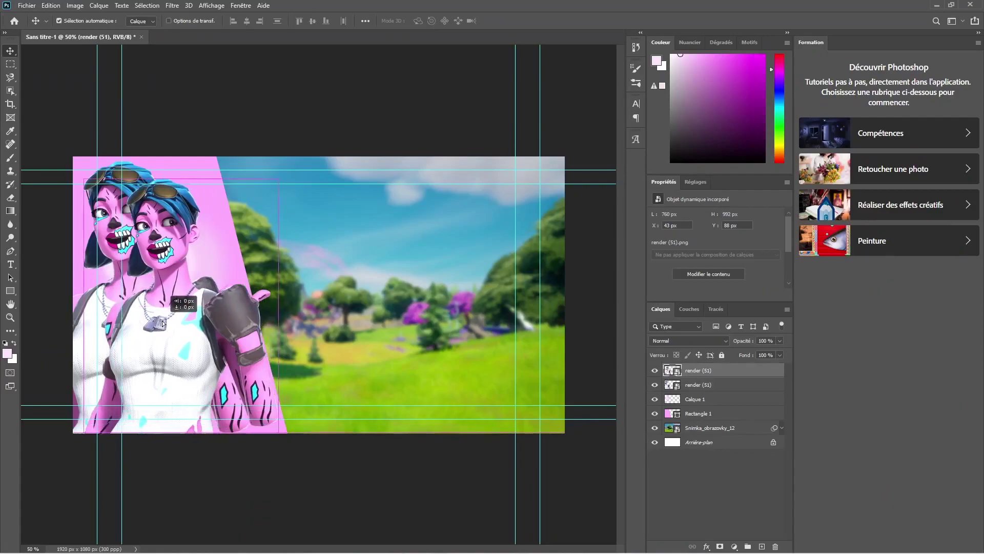
right_click(688, 378)
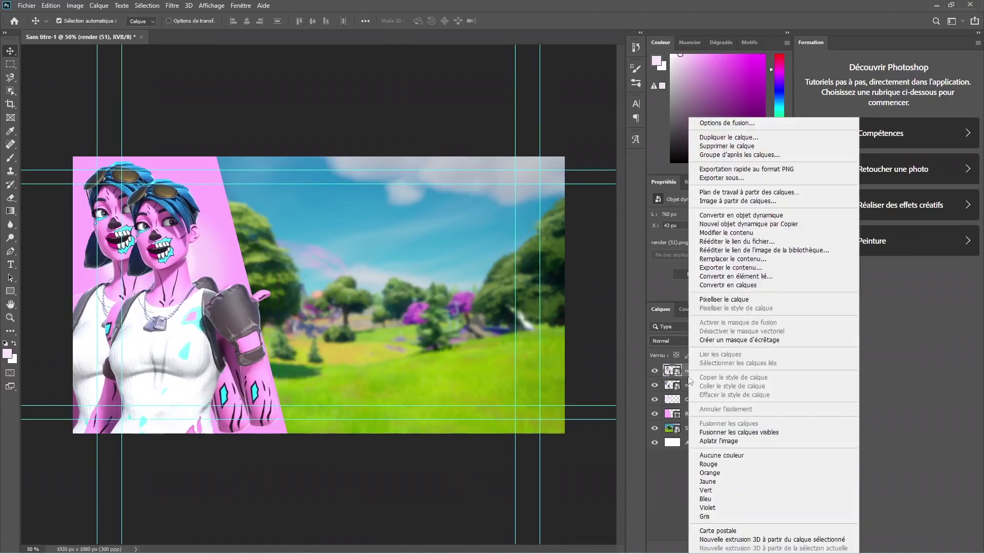
click(820, 123)
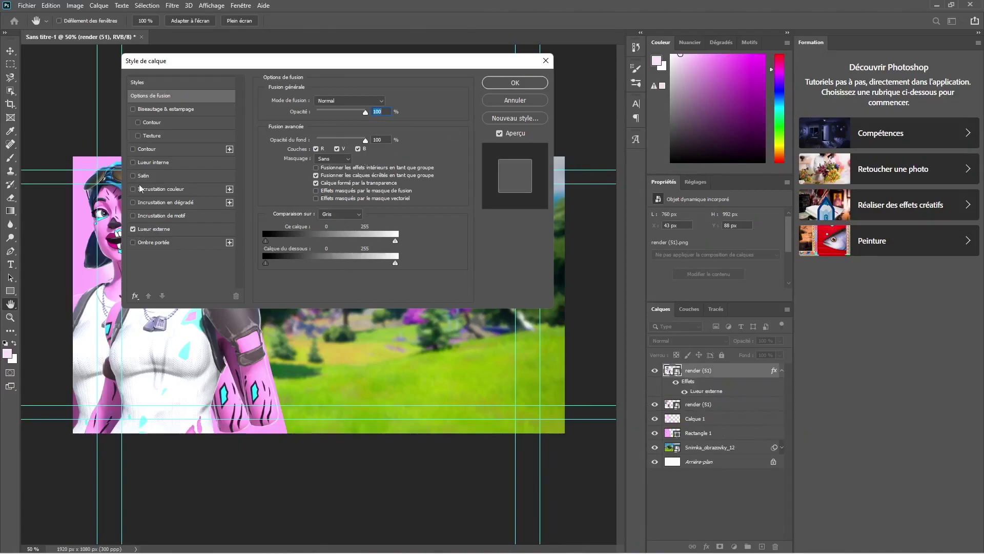
click(154, 228)
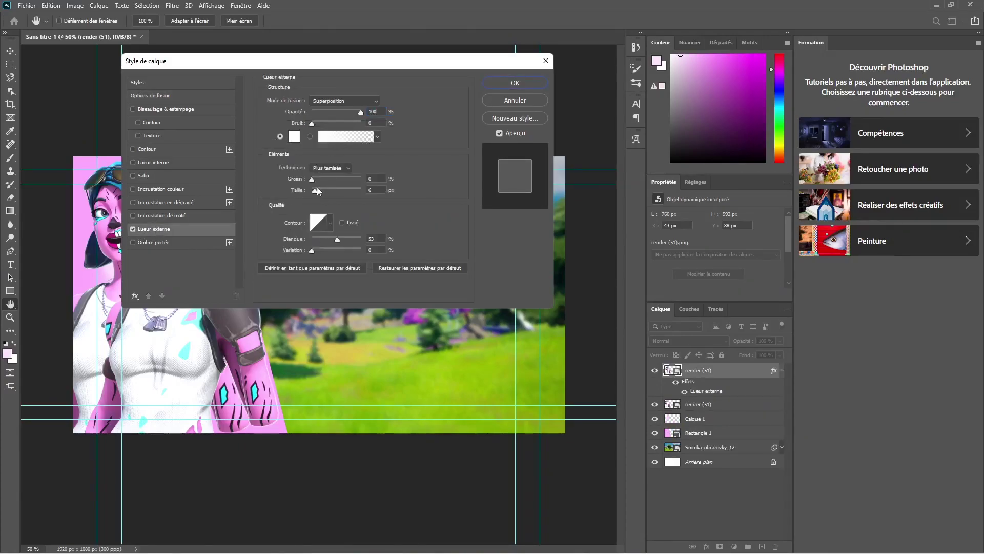
drag(404, 61, 557, 84)
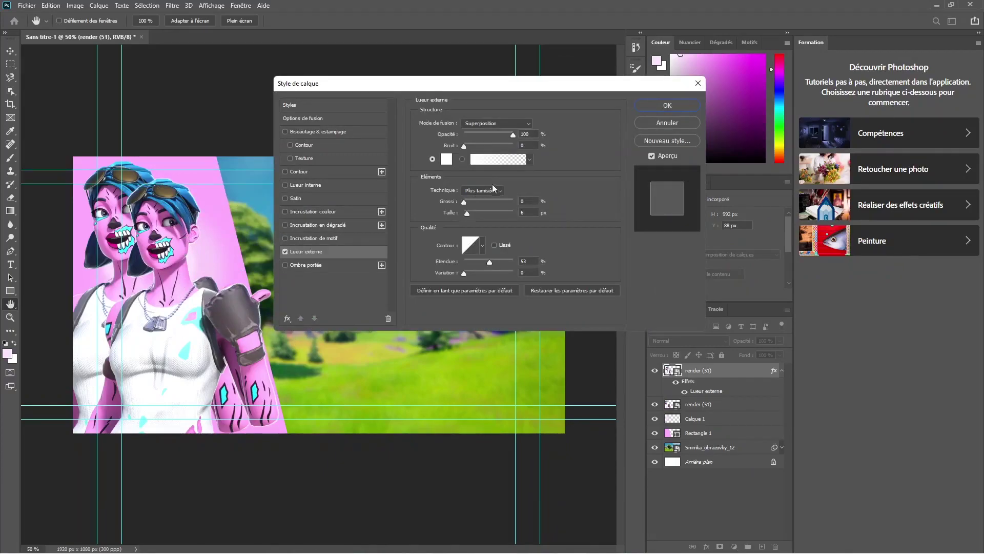
mouse_move(465, 203)
mouse_down()
mouse_move(530, 207)
mouse_move(469, 213)
mouse_up()
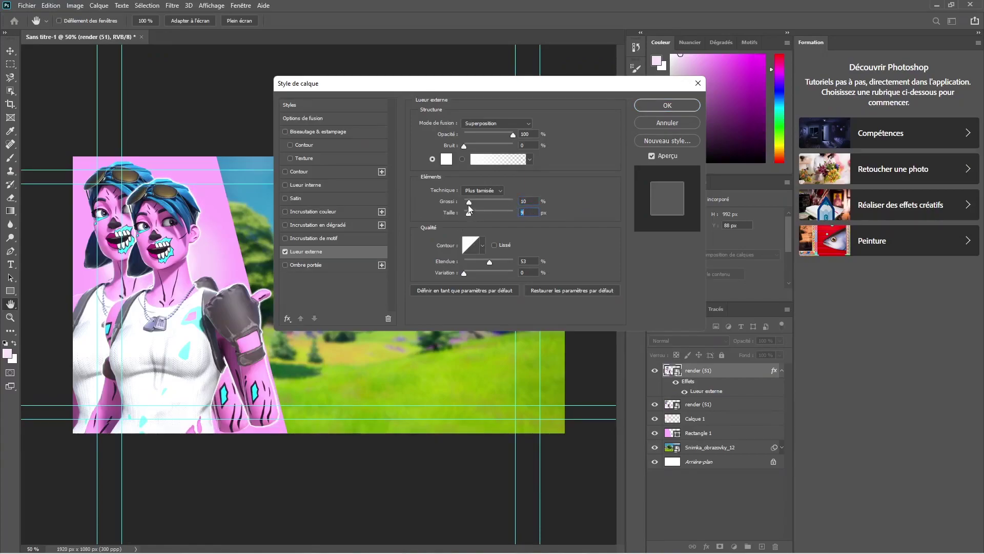
drag(469, 208, 466, 205)
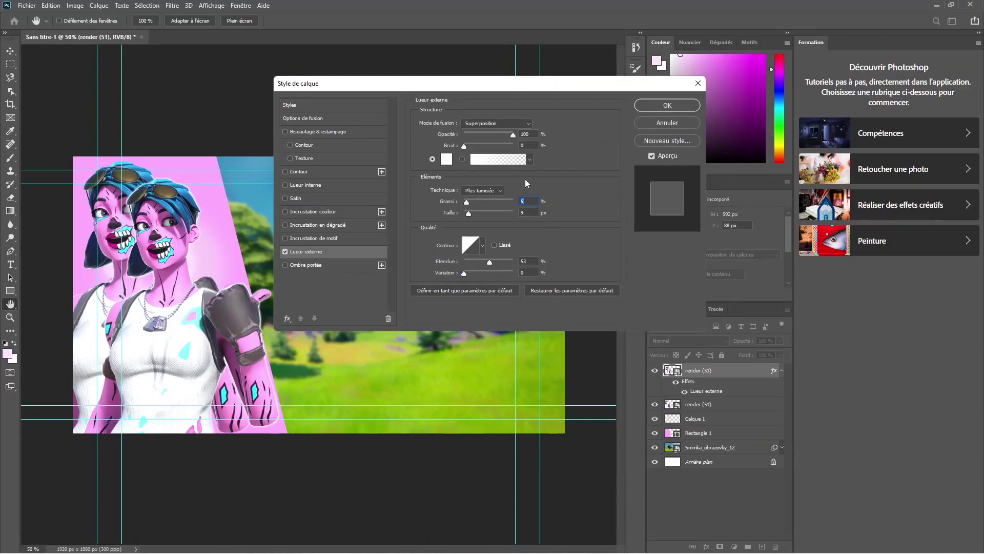
click(695, 106)
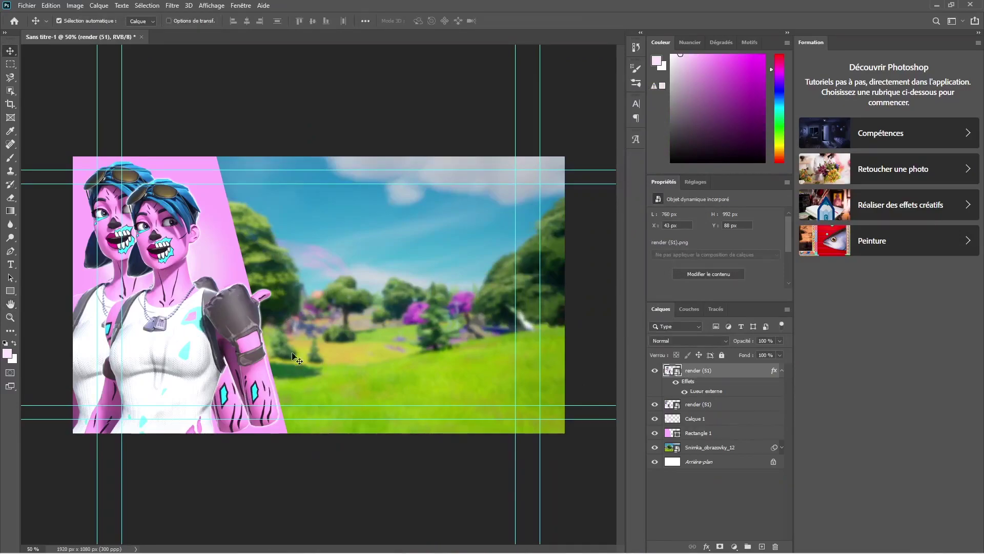
Draw a text box across the sky and type COMMENT.
click(42, 216)
key(t)
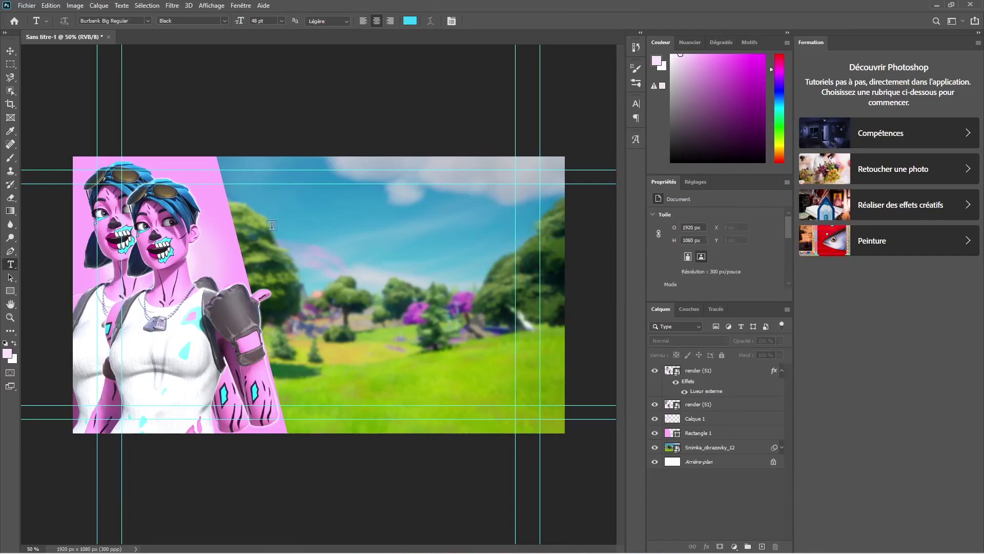
drag(297, 214, 511, 252)
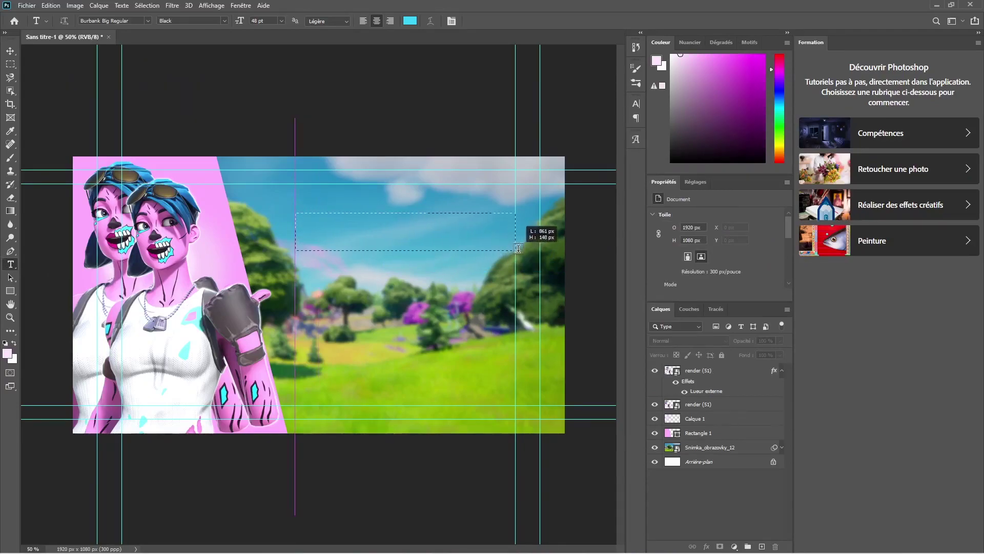
drag(512, 251, 543, 249)
key(Escape)
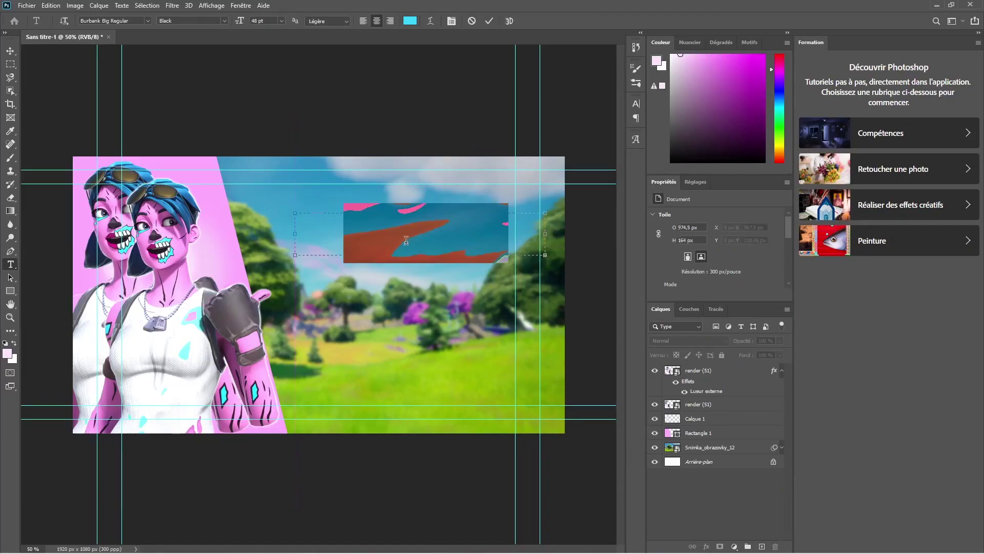
key(BackSpace)
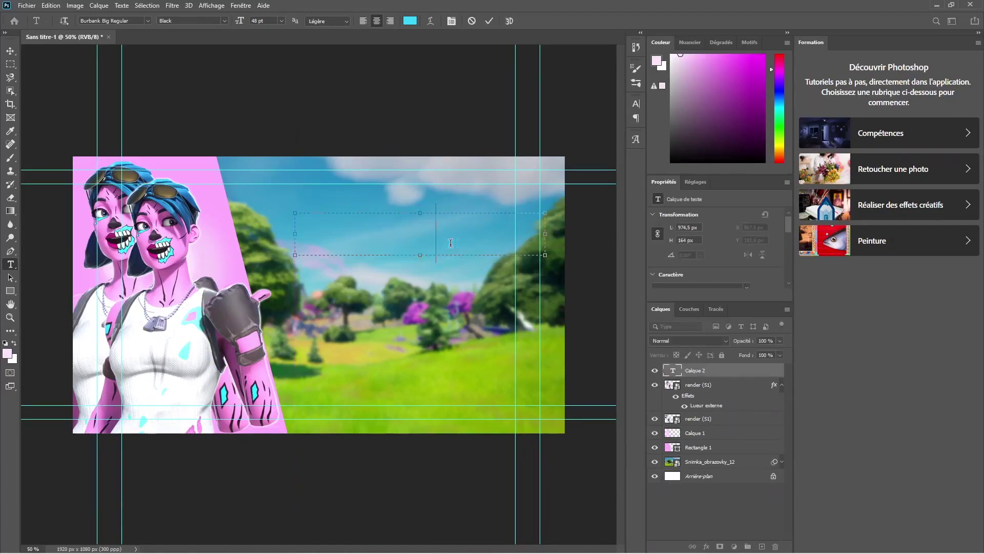
text(COMMENT)
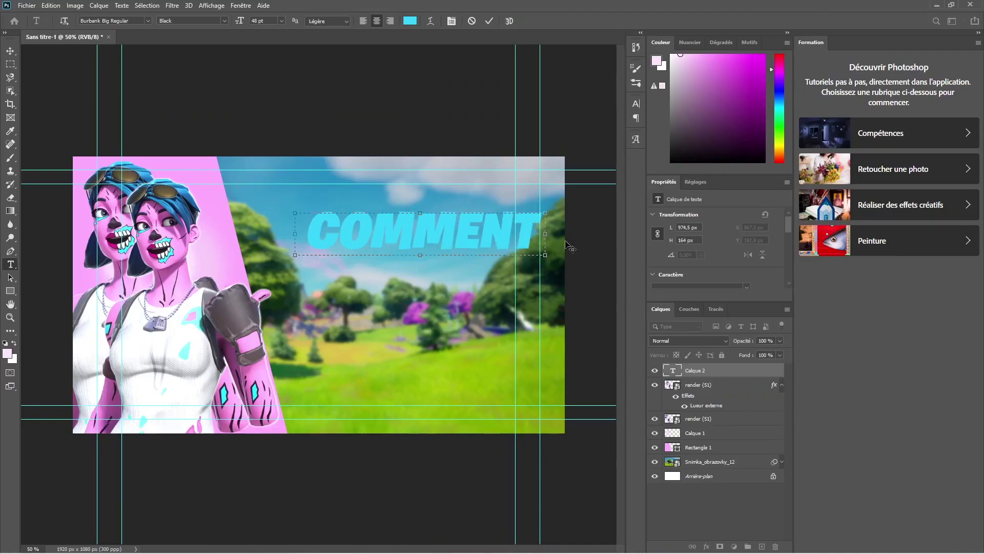
Set the COMMENT text colour to light cyan a1ffff, sampled from the character's markings.
click(680, 54)
drag(686, 55, 686, 62)
click(684, 54)
click(410, 20)
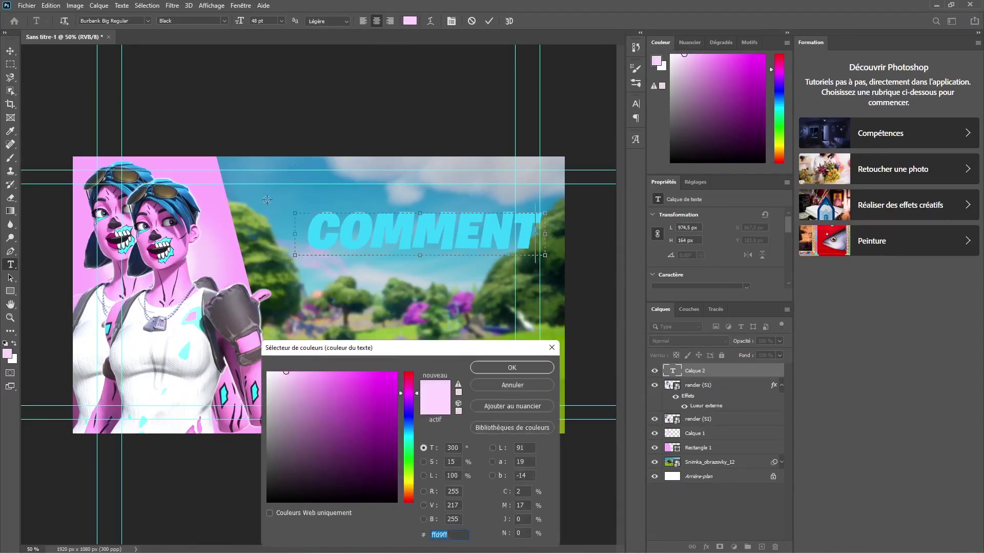
click(193, 322)
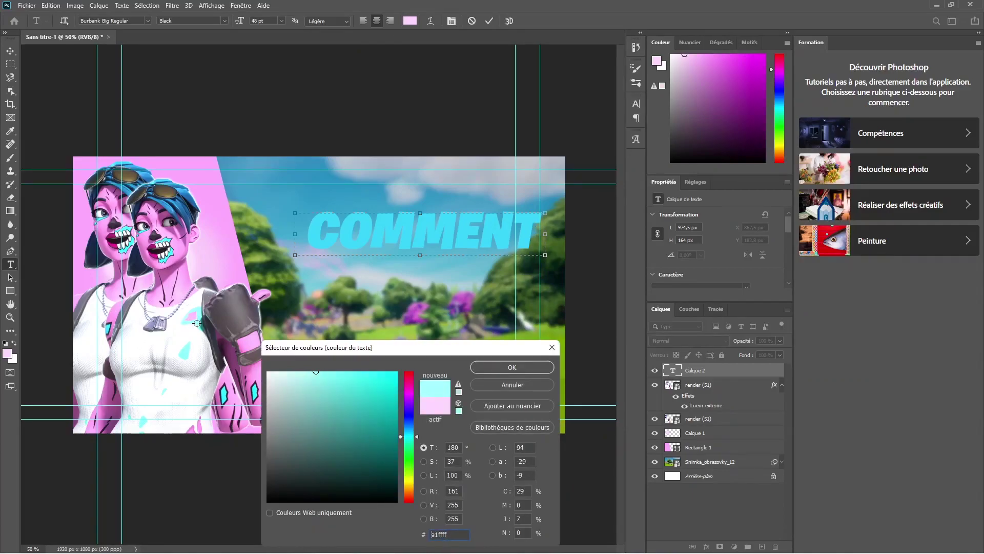
click(486, 368)
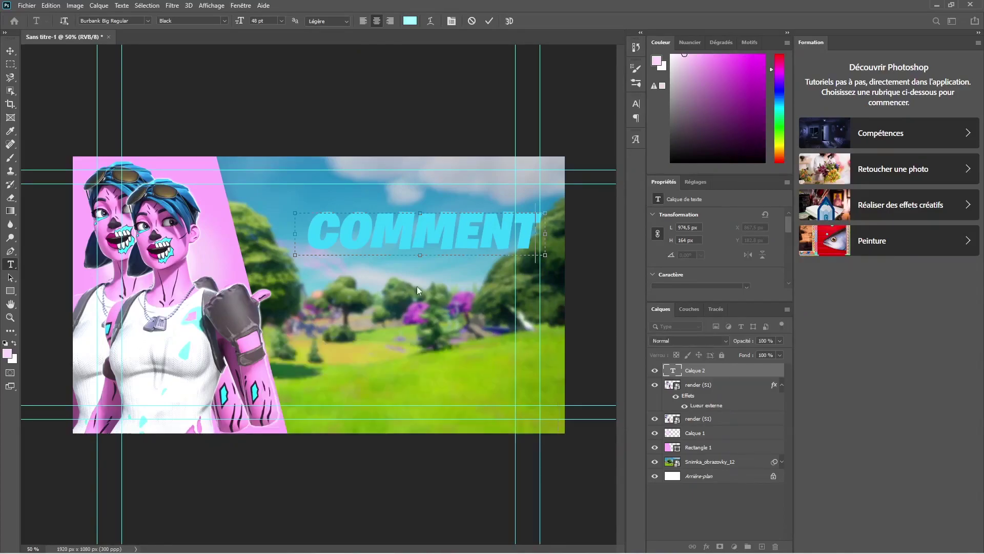
Commit the COMMENT text and shift it slightly left and down.
click(598, 484)
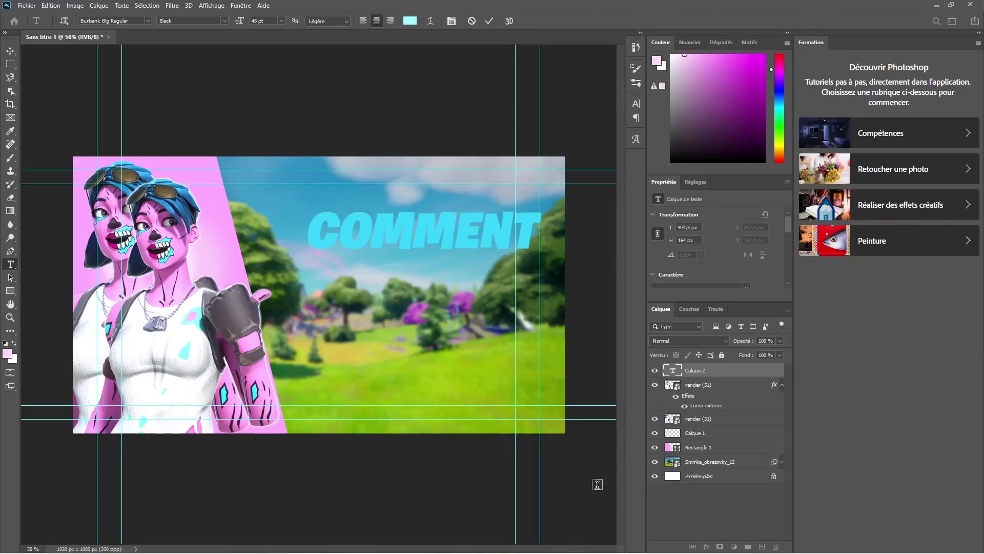
click(10, 51)
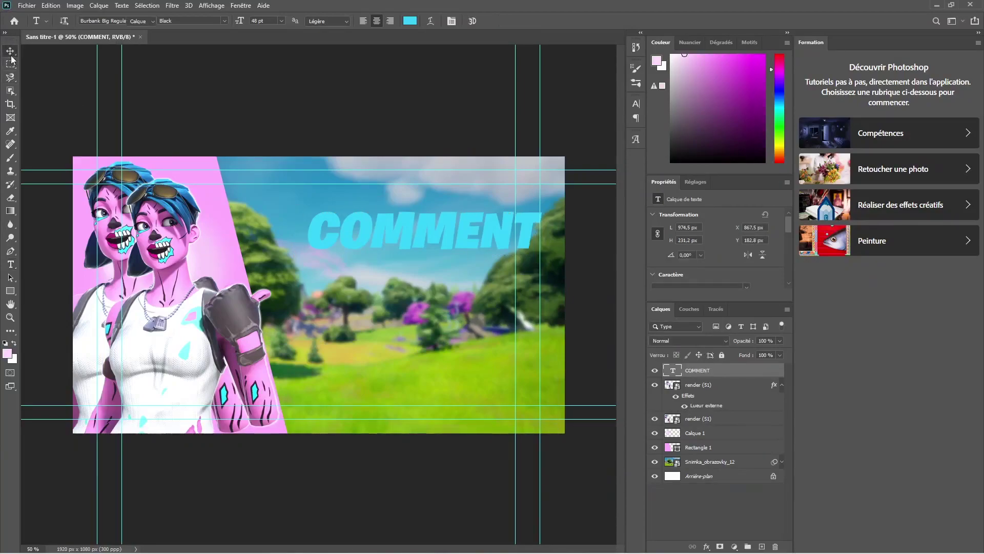
drag(408, 241, 394, 251)
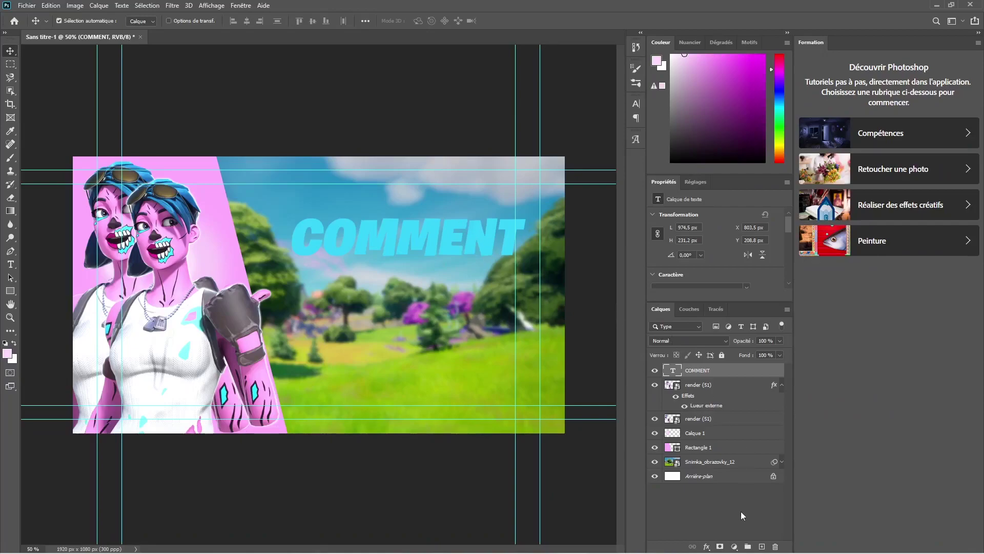
Add a one-line text box below COMMENT containing 'FAIRE UNE'.
click(46, 288)
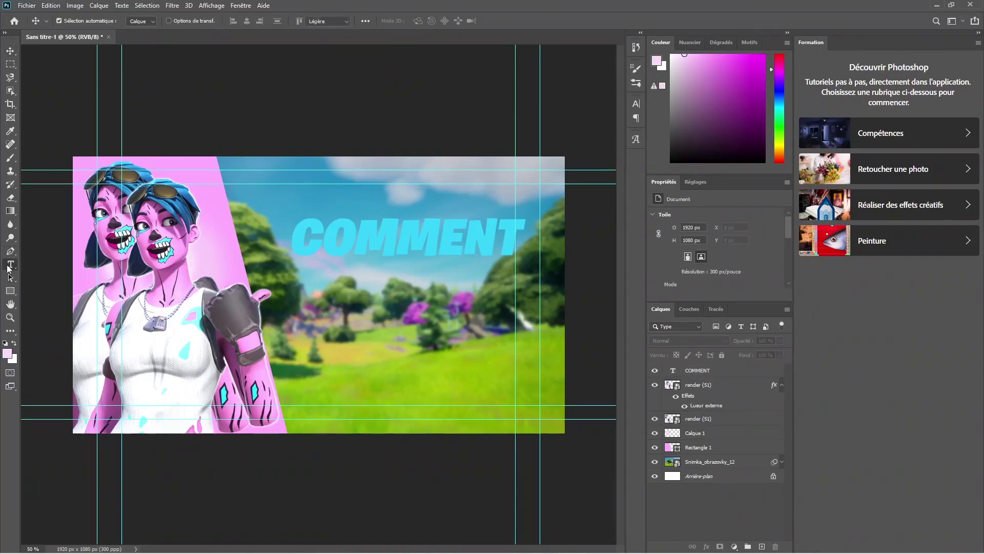
click(14, 267)
drag(302, 272, 529, 348)
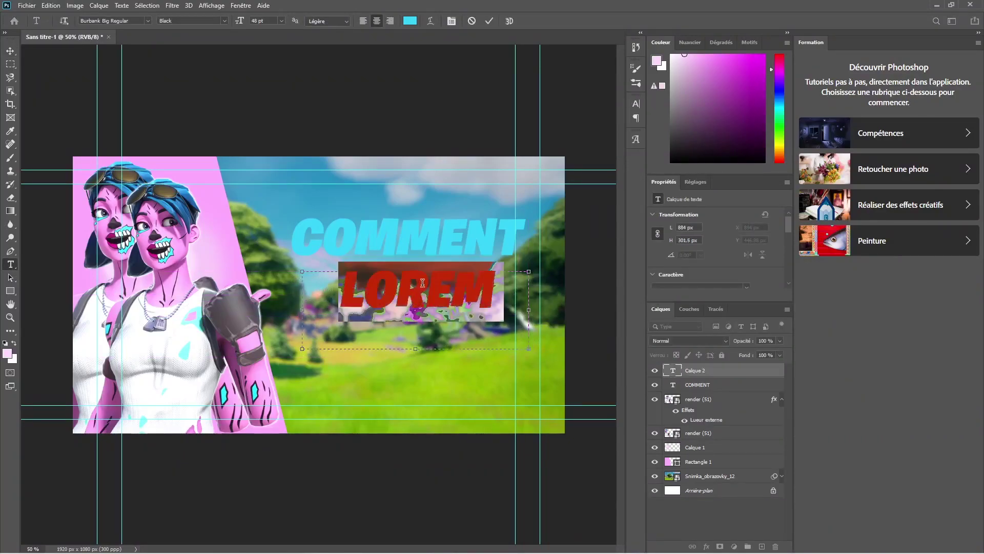
key(BackSpace)
text(FAI)
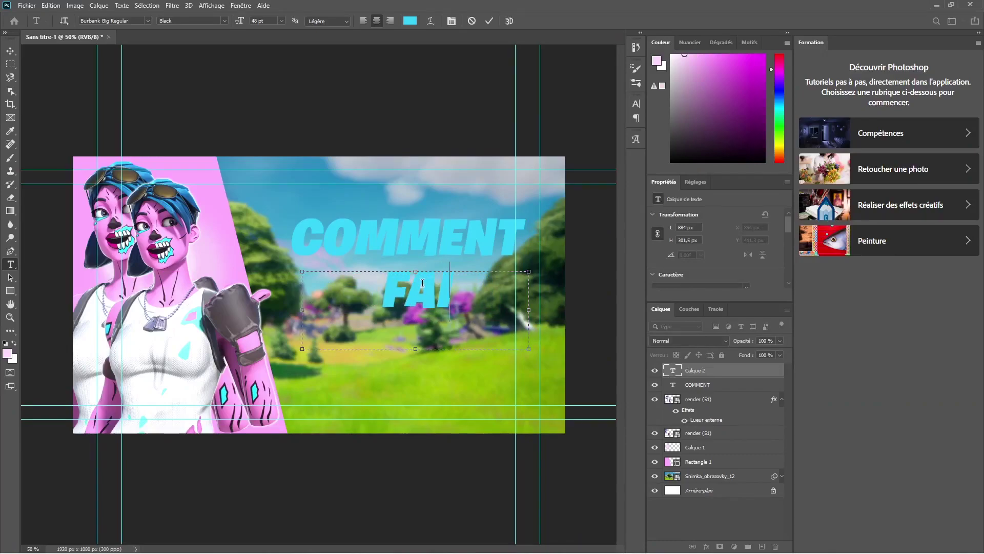
text(RE UNE)
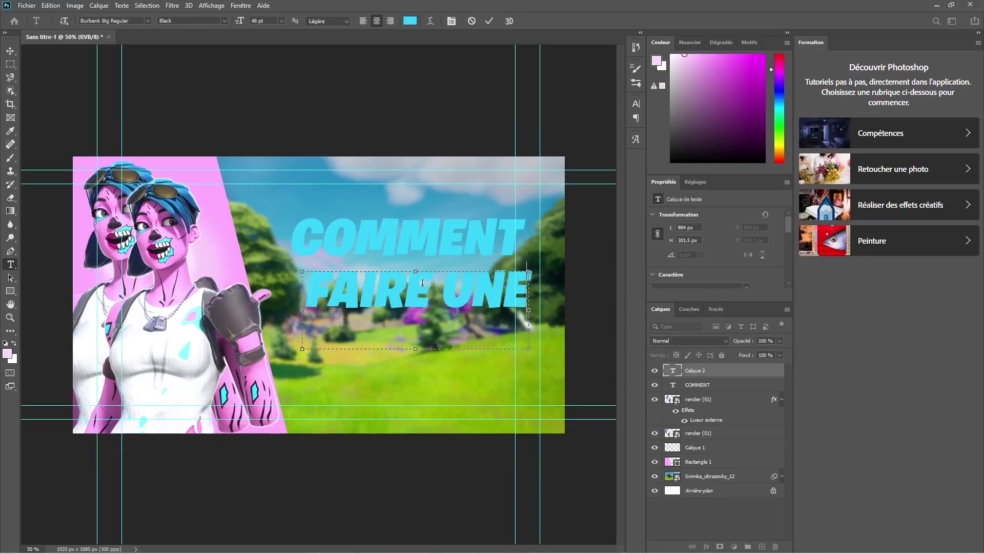
drag(526, 352, 528, 314)
Colour the FAIRE UNE text white (ffffff) and move it up just beneath COMMENT.
double_click(458, 276)
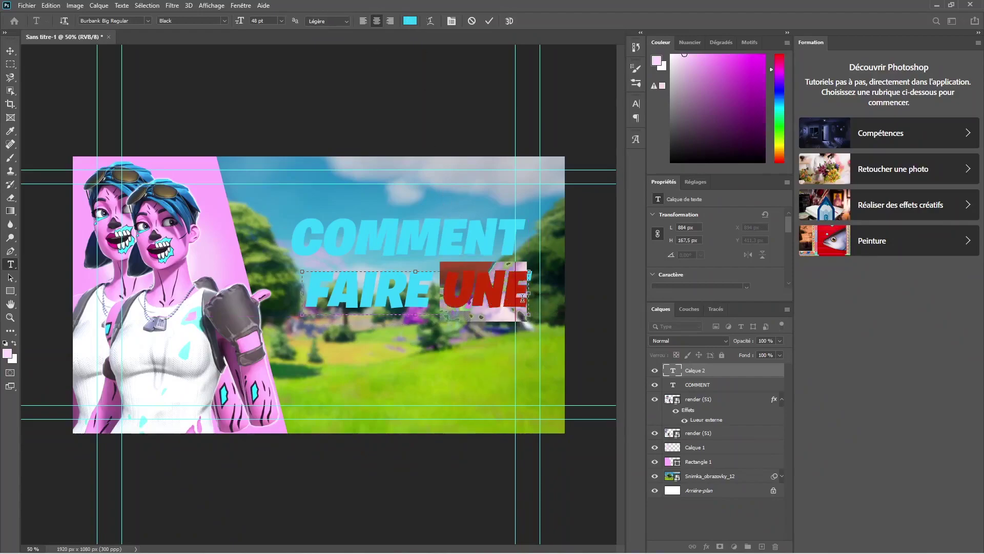
key(ctrl+a)
click(406, 22)
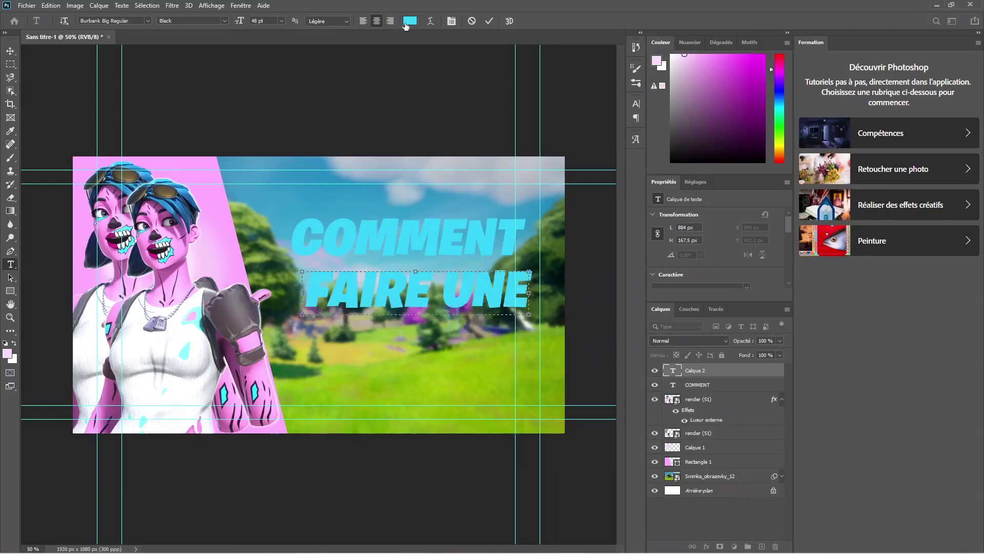
text(ffffff)
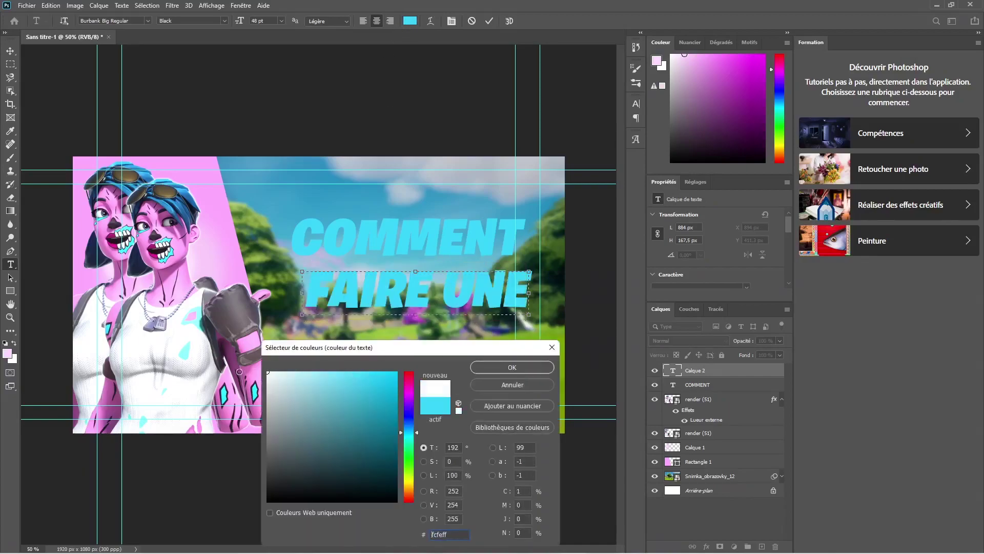
click(533, 367)
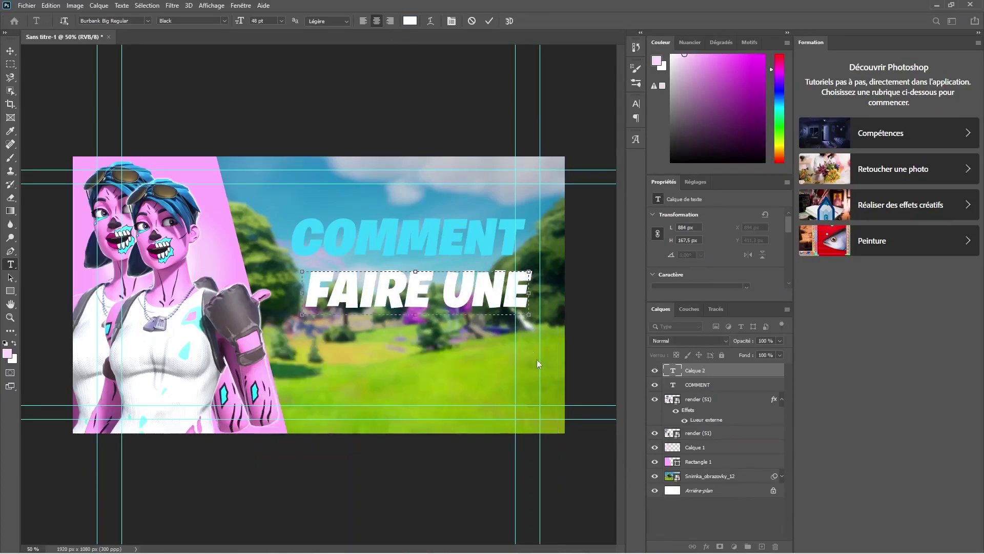
click(484, 285)
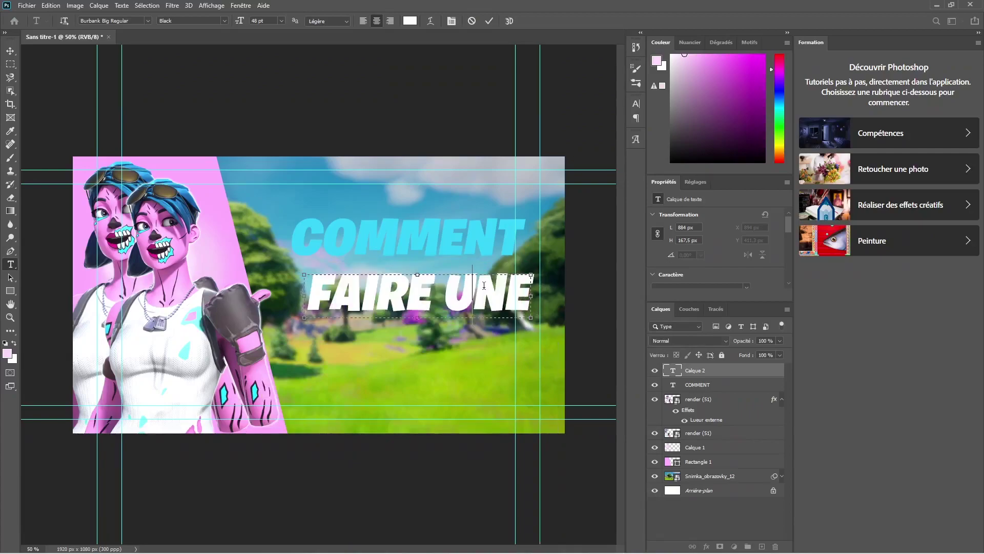
click(10, 51)
drag(341, 300, 325, 281)
click(413, 240)
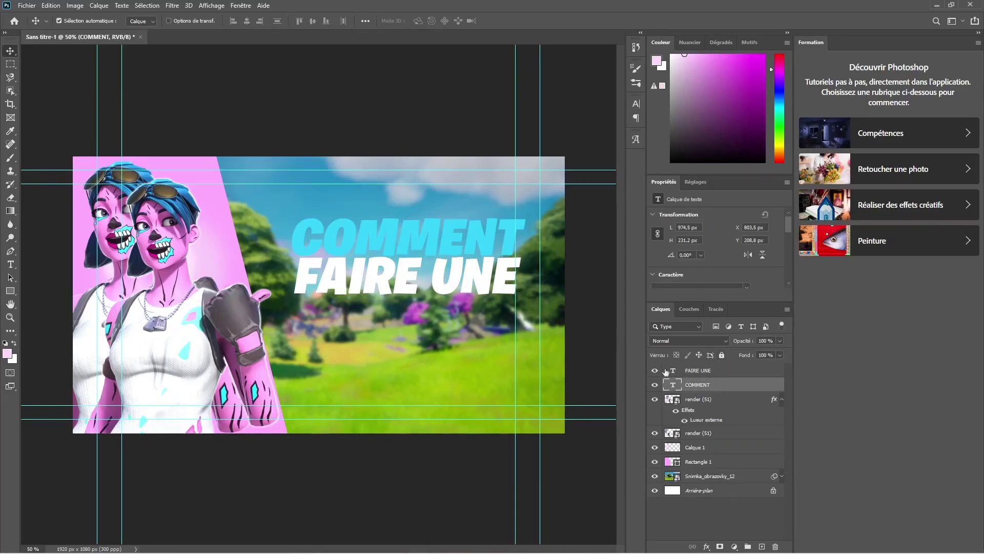
Change the COMMENT text to a lighter mint-turquoise and nudge it up a few pixels.
double_click(438, 242)
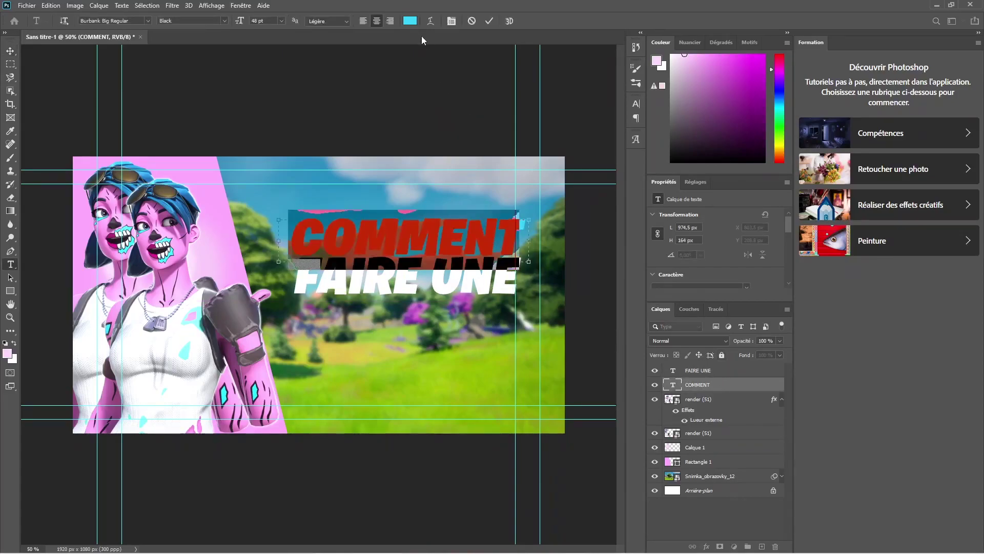
click(410, 21)
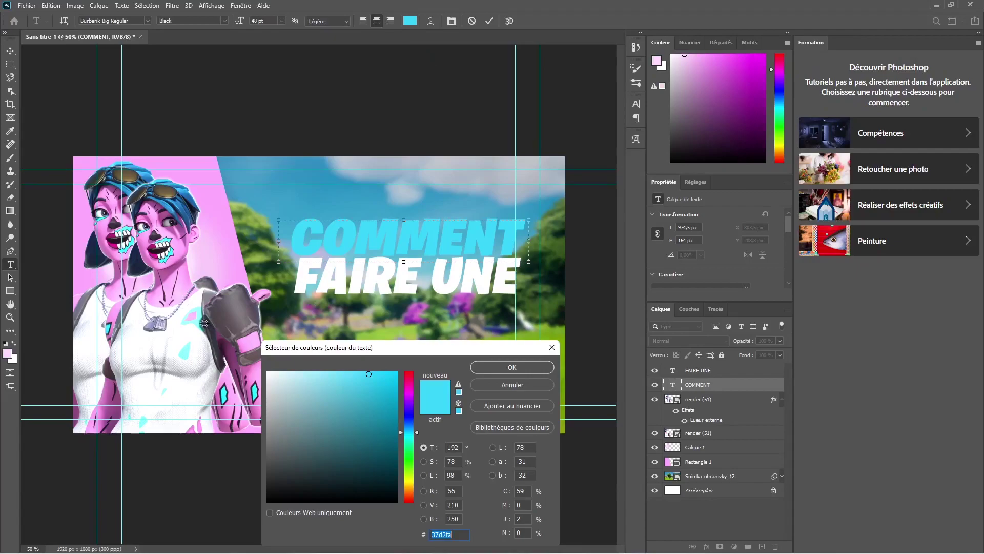
click(199, 323)
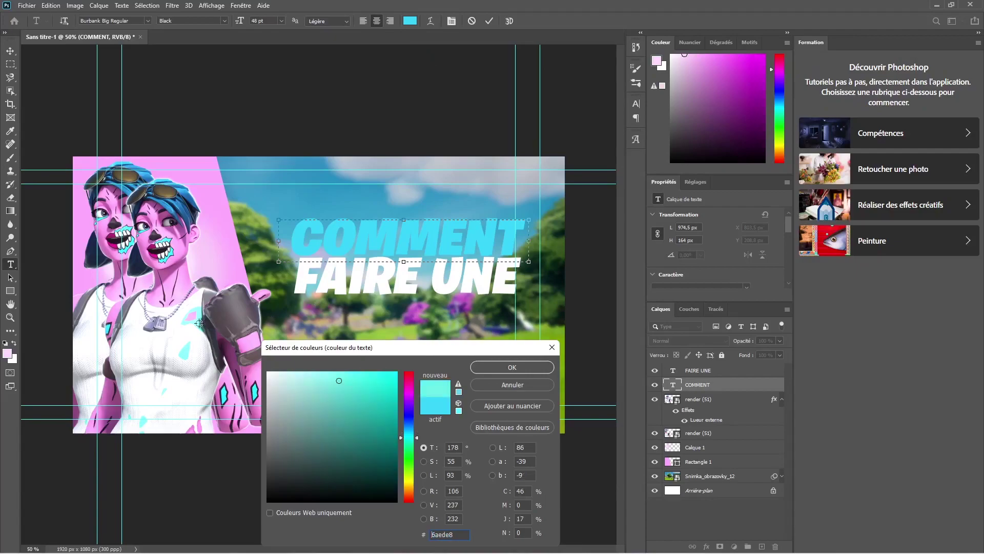
click(512, 367)
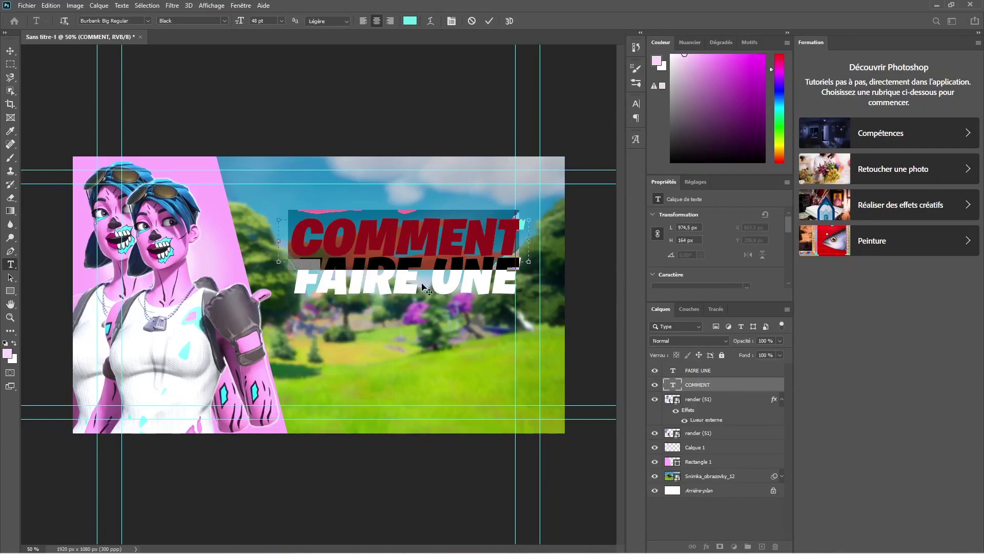
drag(426, 286, 425, 283)
click(460, 266)
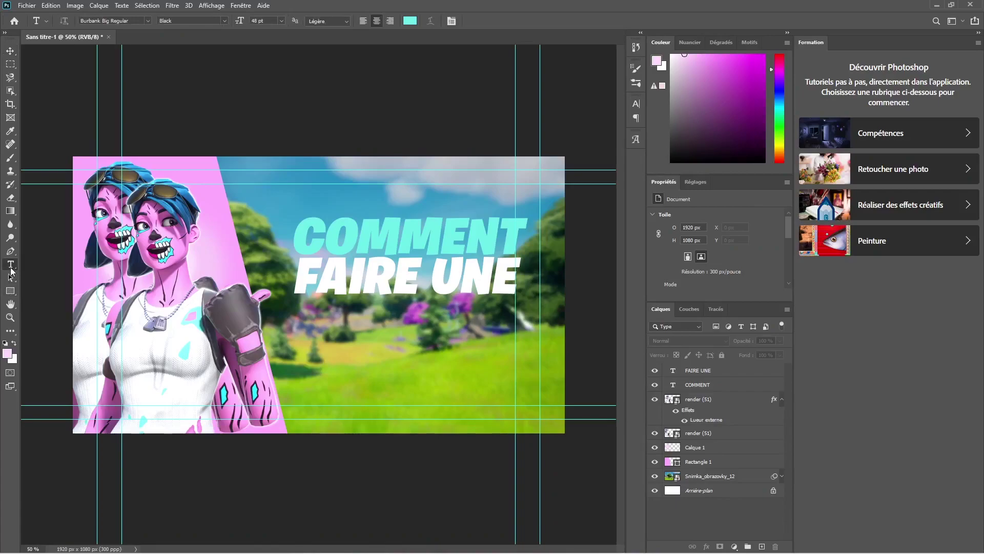
Type MINIATURE in a new text box below FAIRE UNE, fitted to one line.
drag(296, 306, 517, 357)
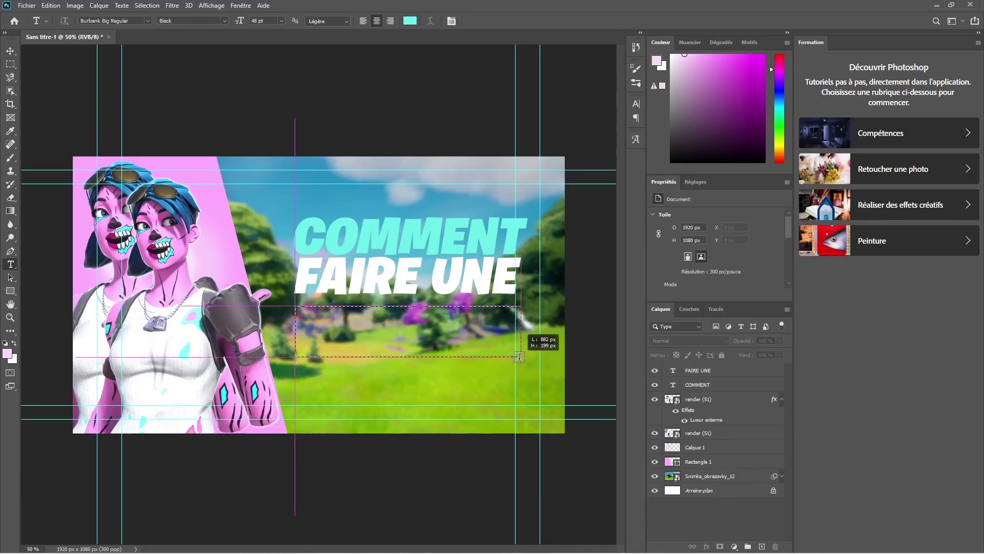
drag(517, 356, 520, 356)
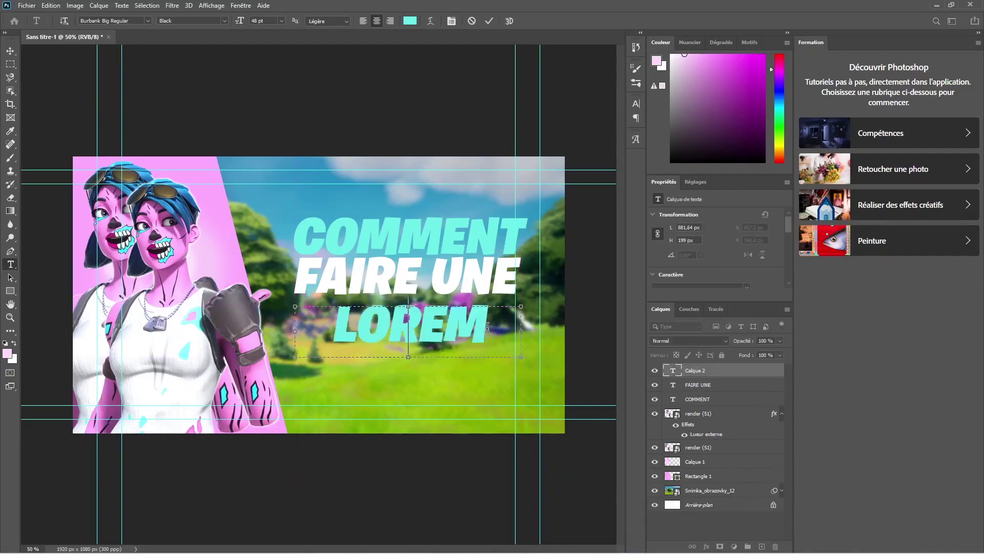
key(BackSpace)
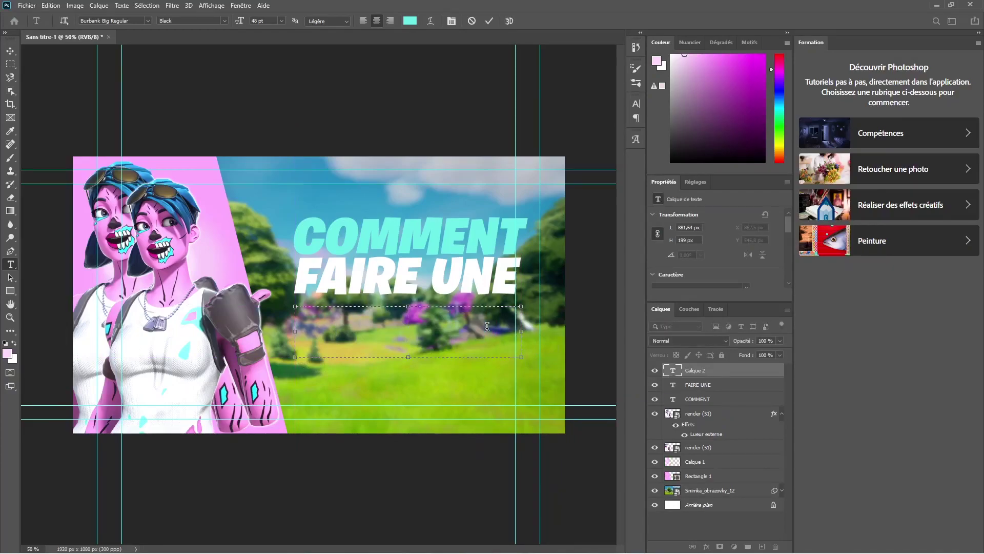
text(MINI)
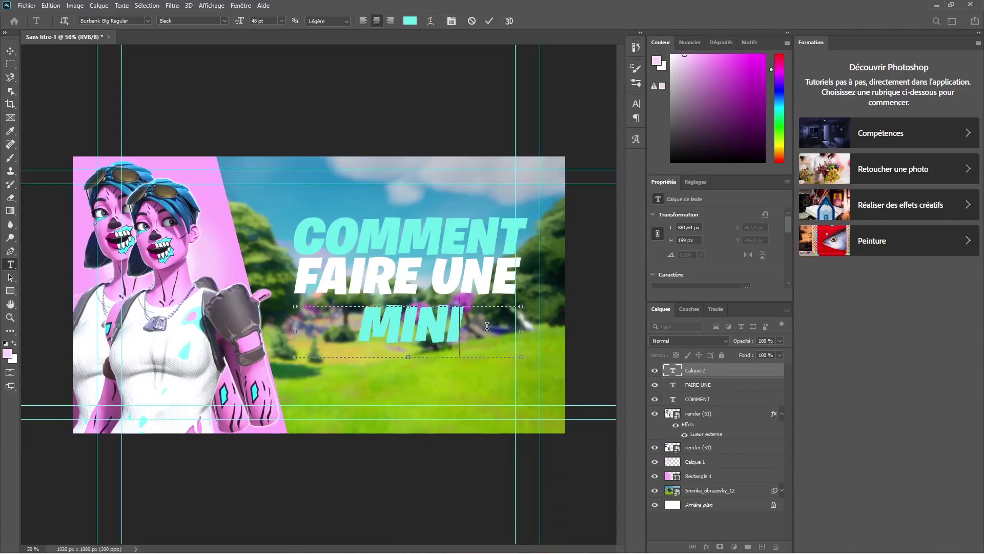
text(A)
text(TU)
key(BackSpace)
key(BackSpace)
text(-)
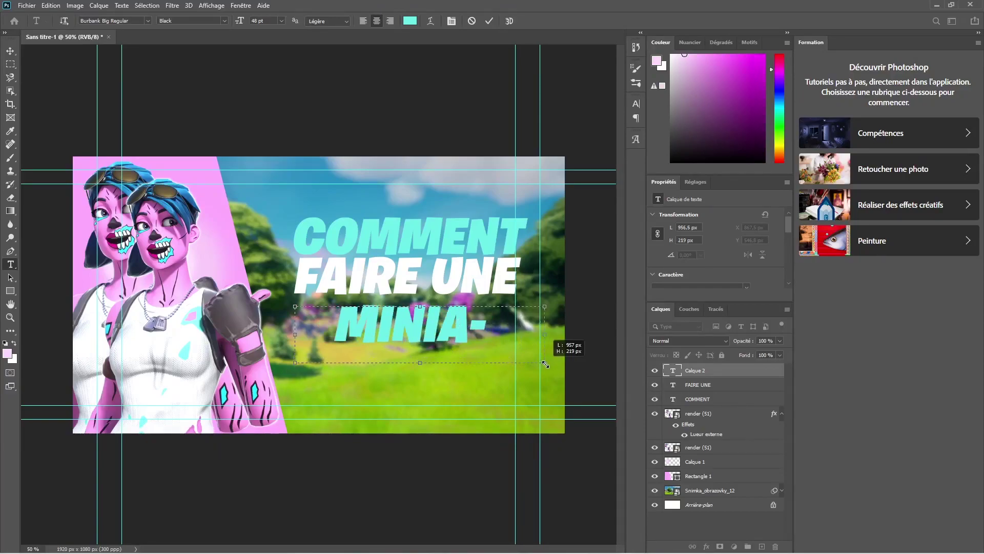
drag(520, 358, 553, 357)
key(BackSpace)
text(TURE)
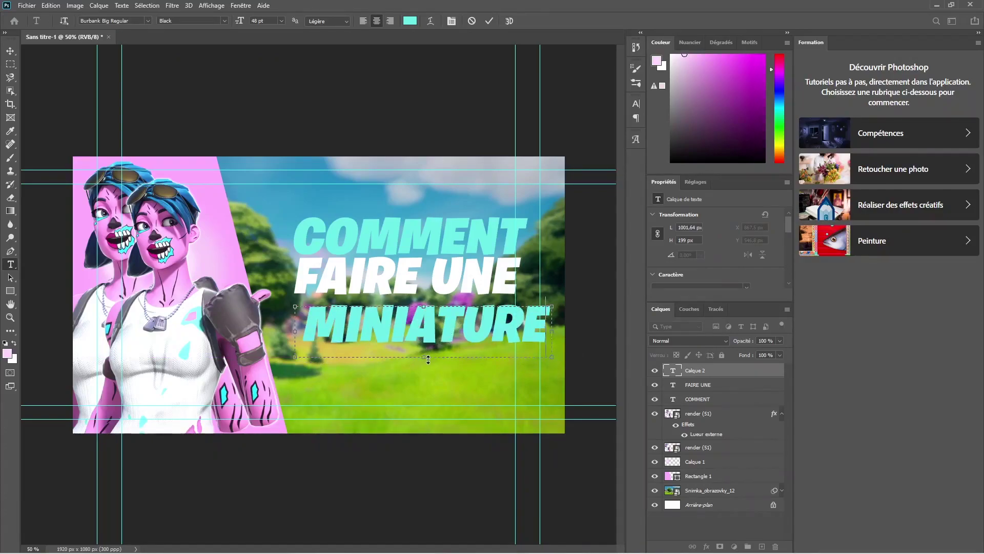
drag(425, 354, 425, 349)
drag(294, 308, 301, 308)
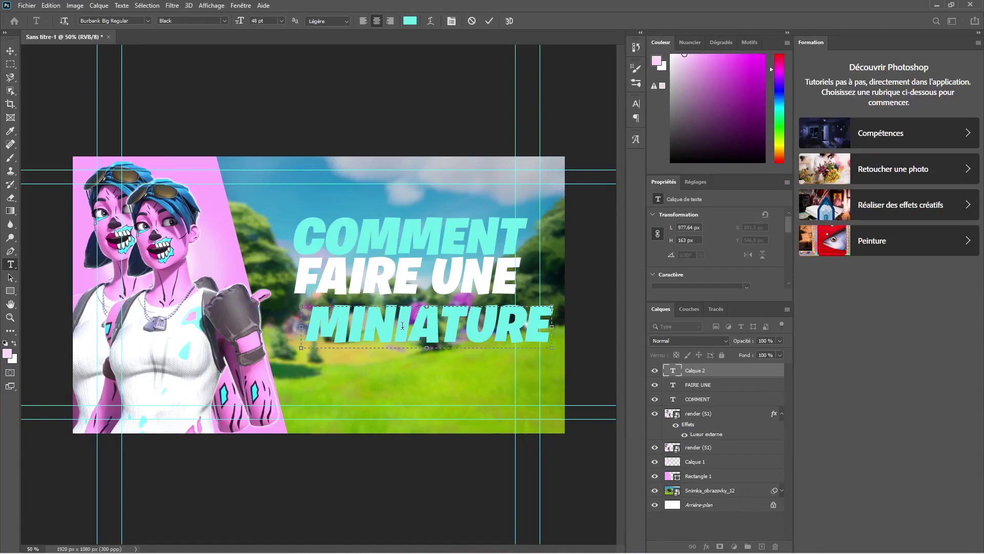
Colour MINIATURE with the character's sampled skin pink, align it with the title, and commit.
click(410, 21)
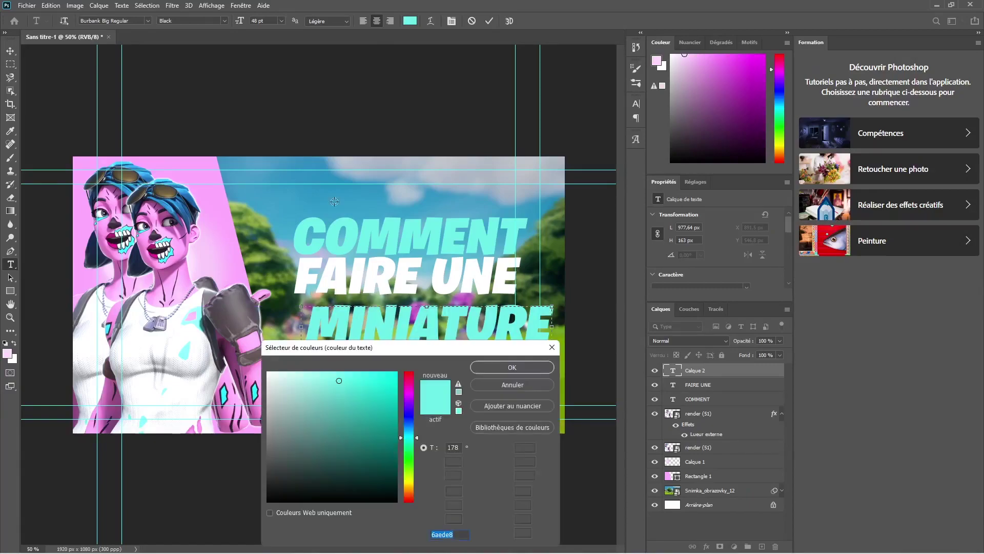
click(175, 250)
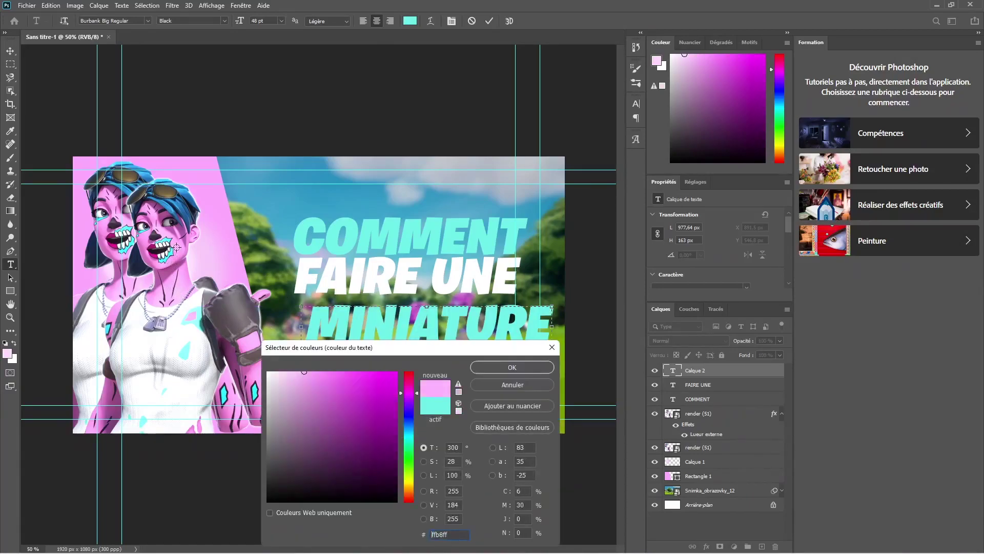
click(510, 368)
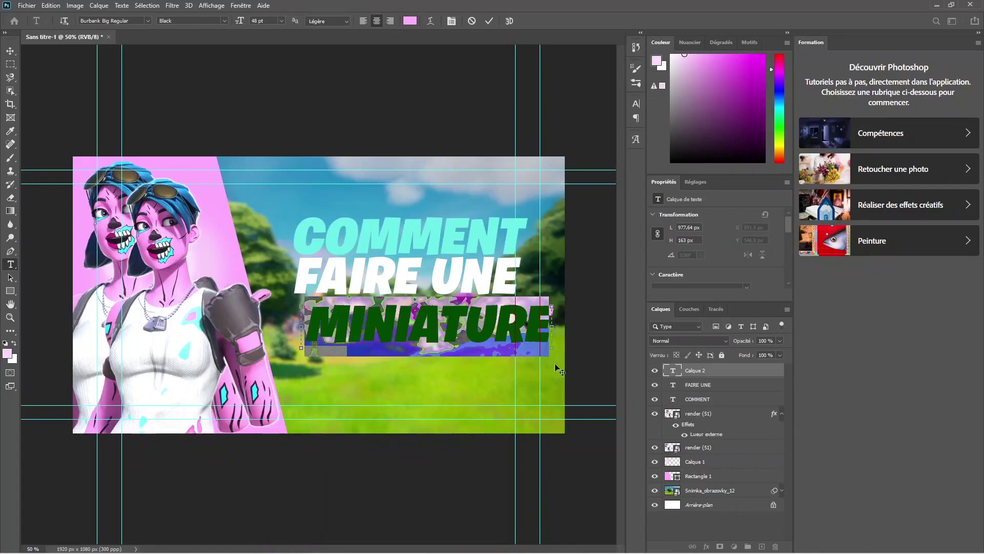
drag(549, 367, 528, 358)
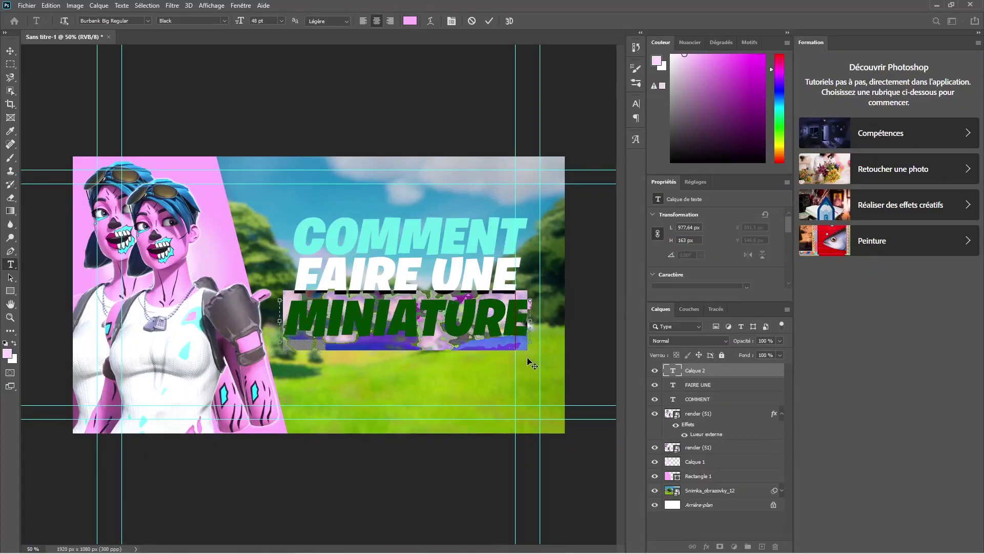
key(ctrl+Return)
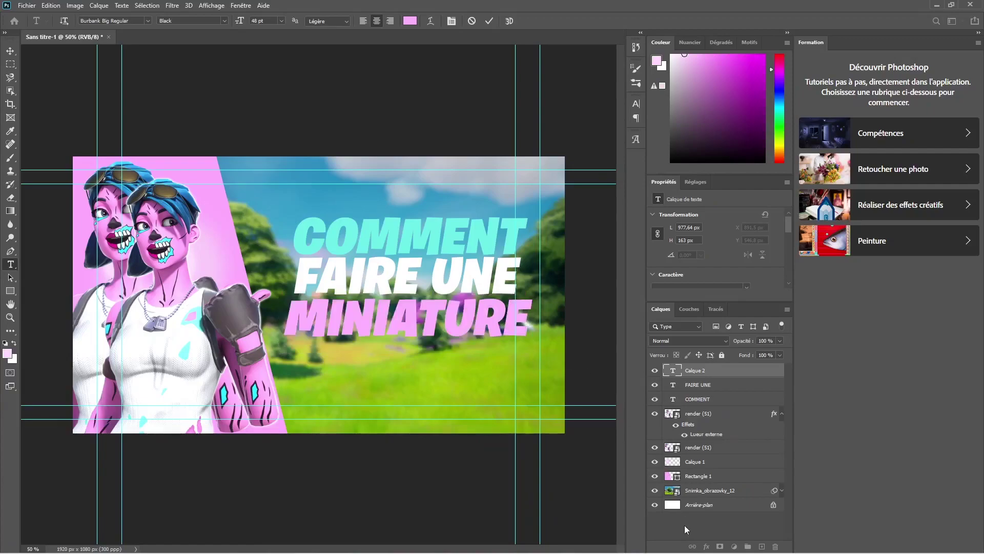
click(310, 234)
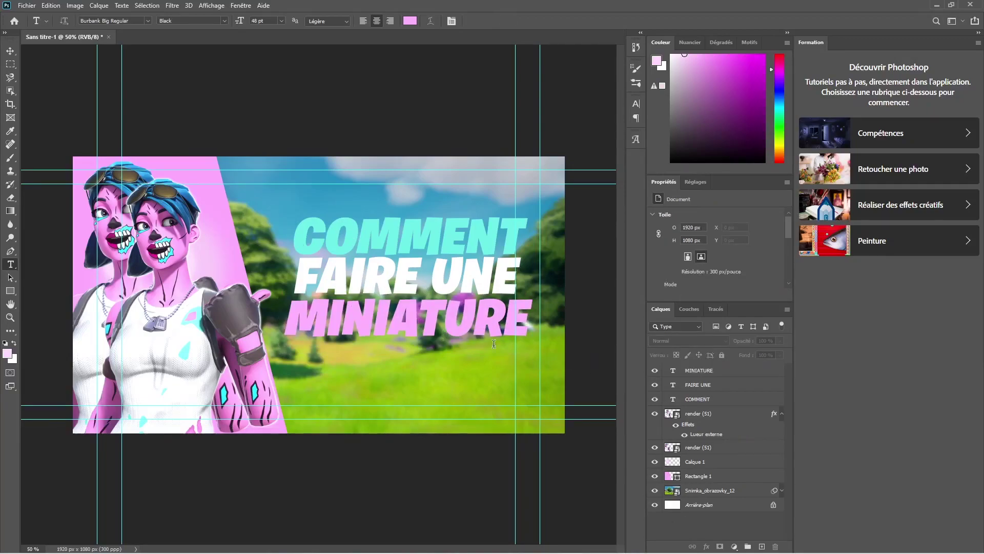
Give the COMMENT layer a 5 px Contour (stroke) blending option.
click(708, 371)
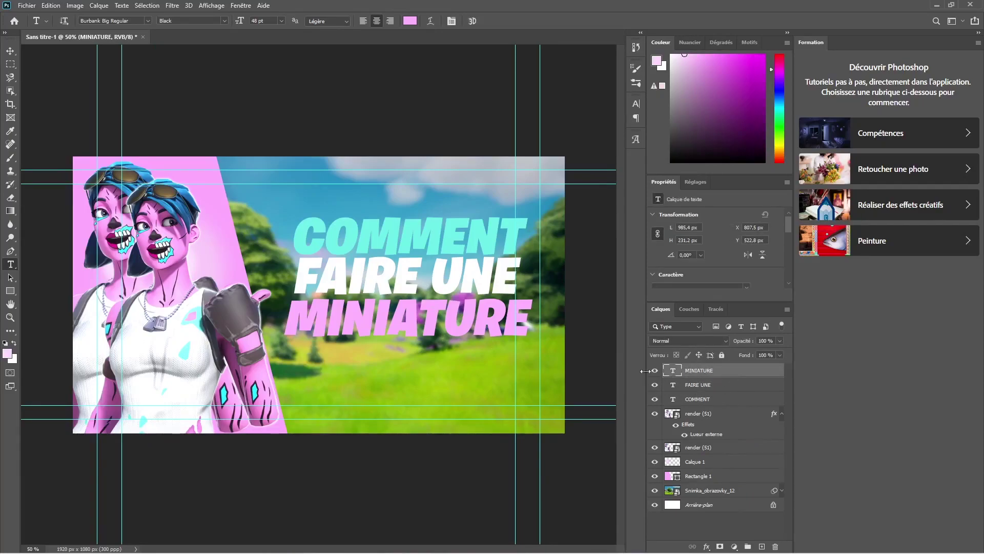
click(710, 402)
right_click(706, 402)
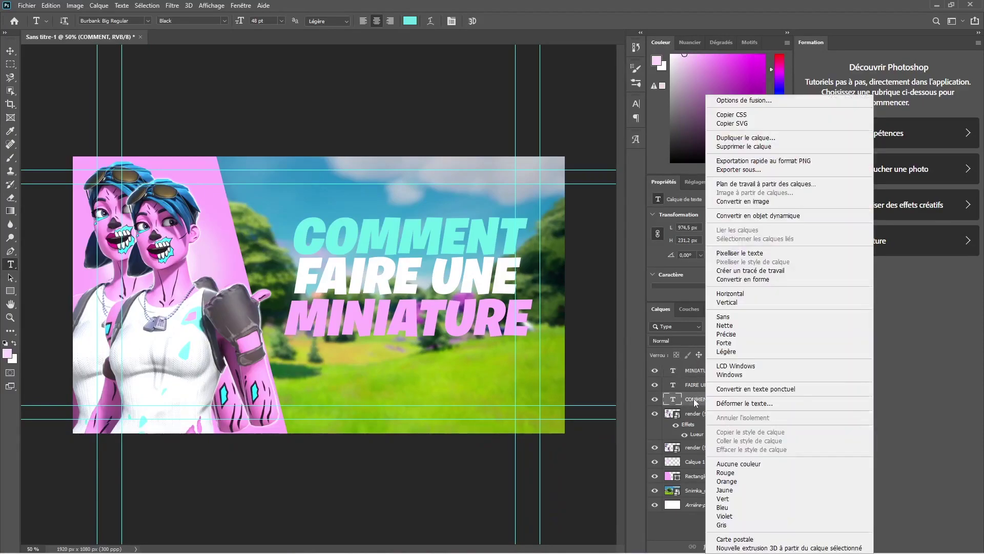
click(759, 101)
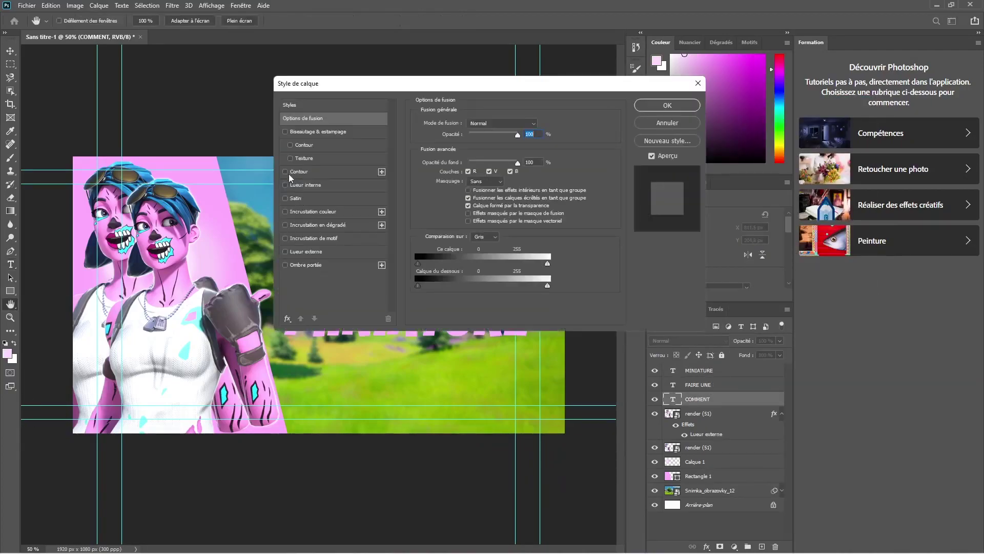
click(286, 172)
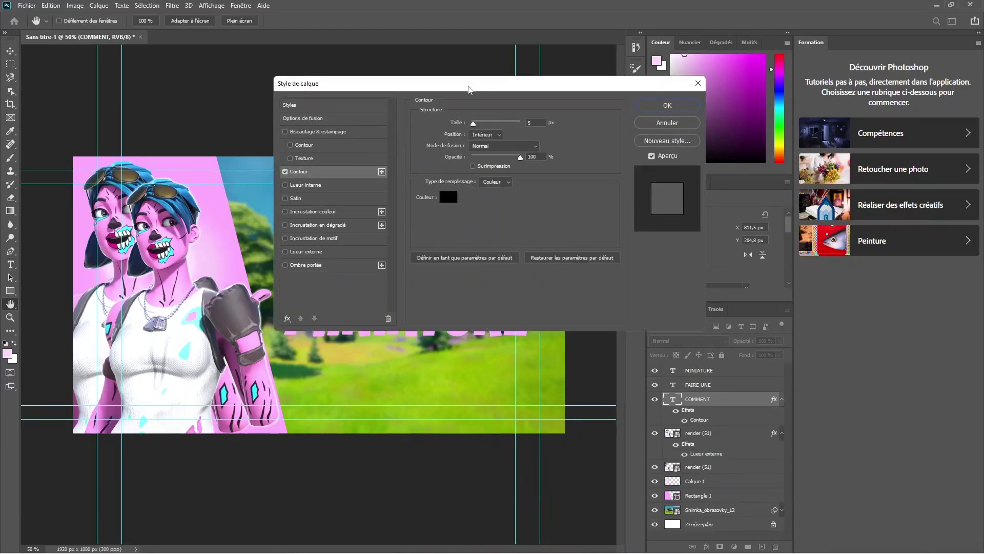
drag(470, 89, 421, 375)
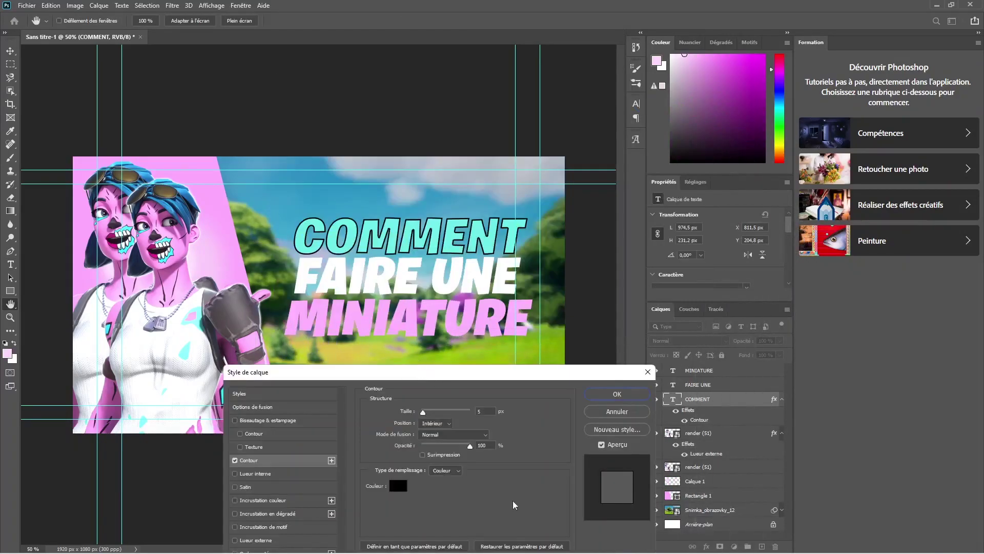
drag(424, 412, 422, 414)
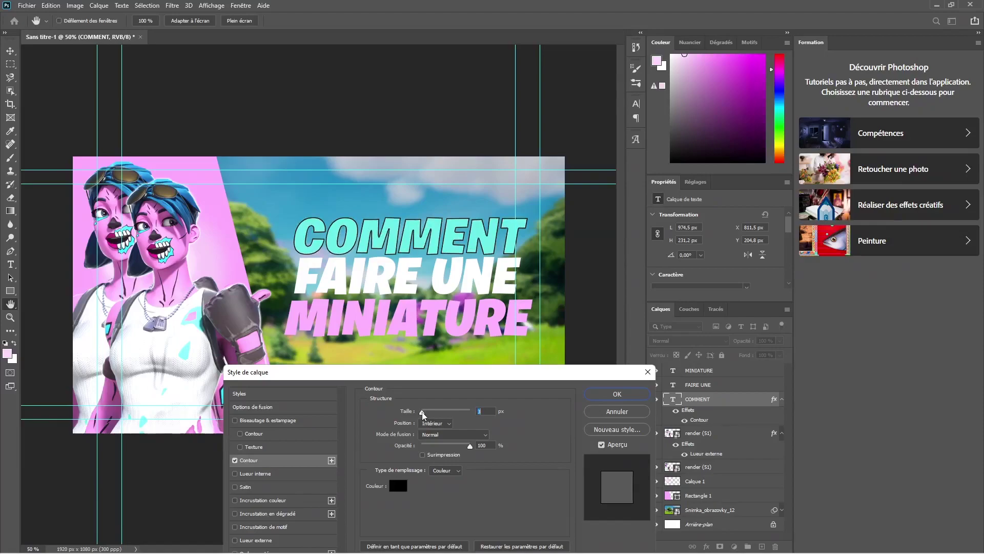
click(597, 396)
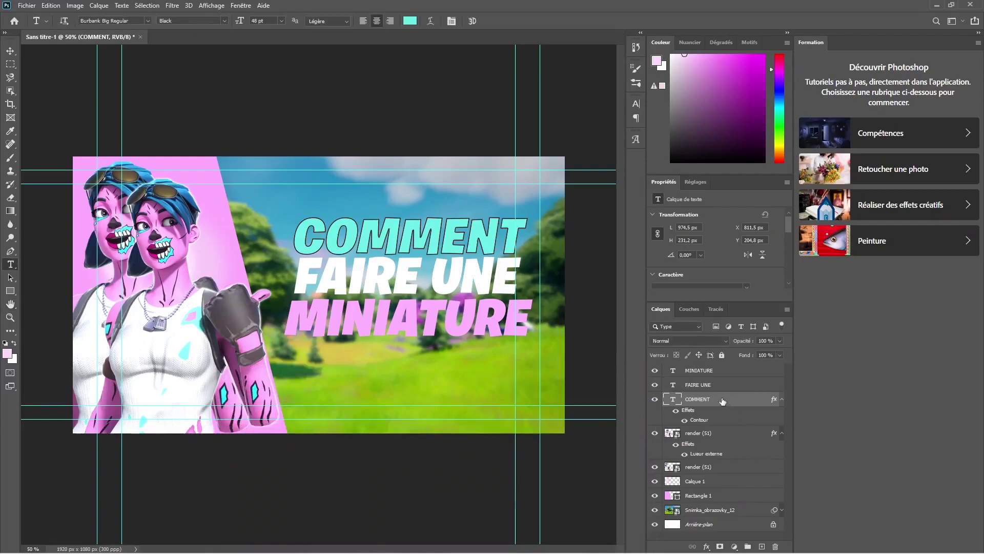
Copy COMMENT's stroke layer style onto the FAIRE UNE and MINIATURE layers.
right_click(713, 385)
click(804, 105)
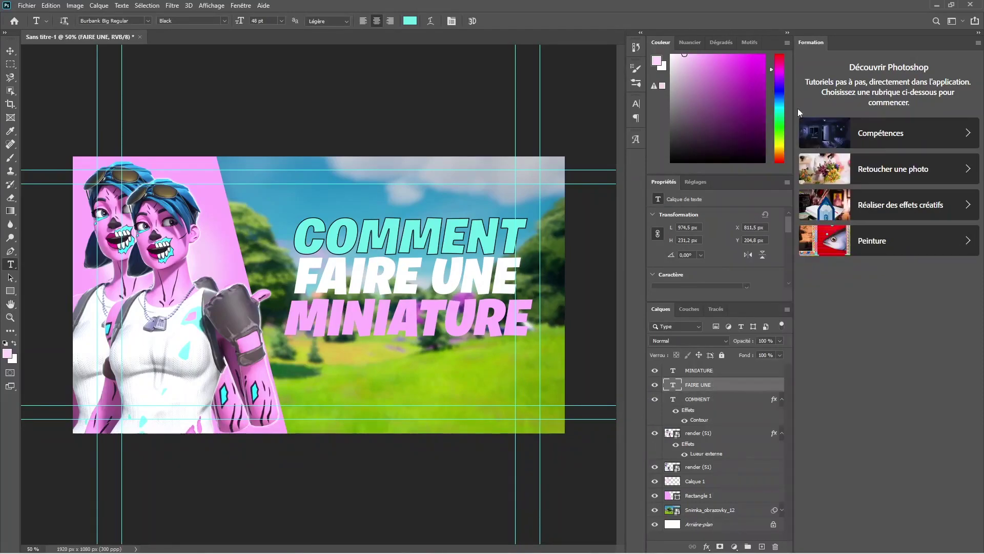
click(310, 306)
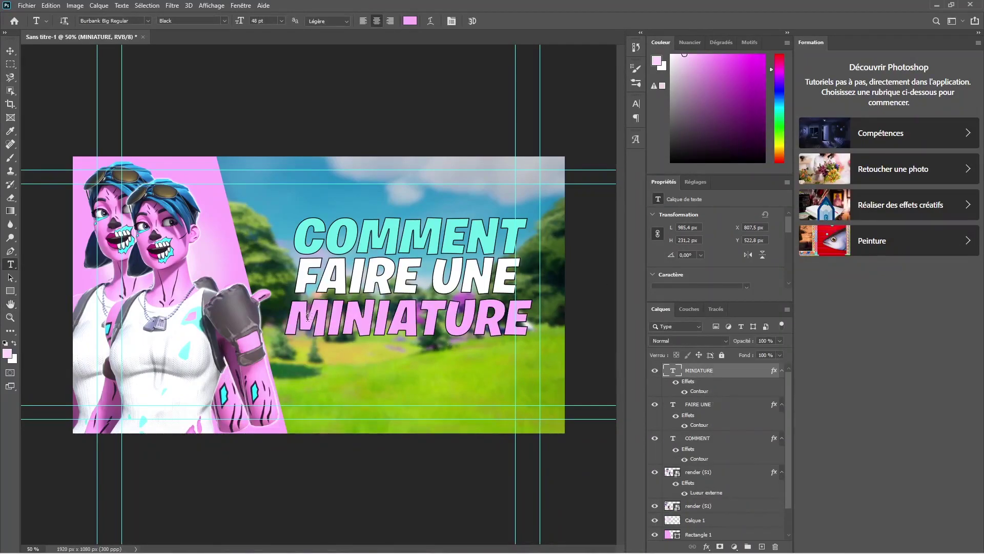
double_click(304, 317)
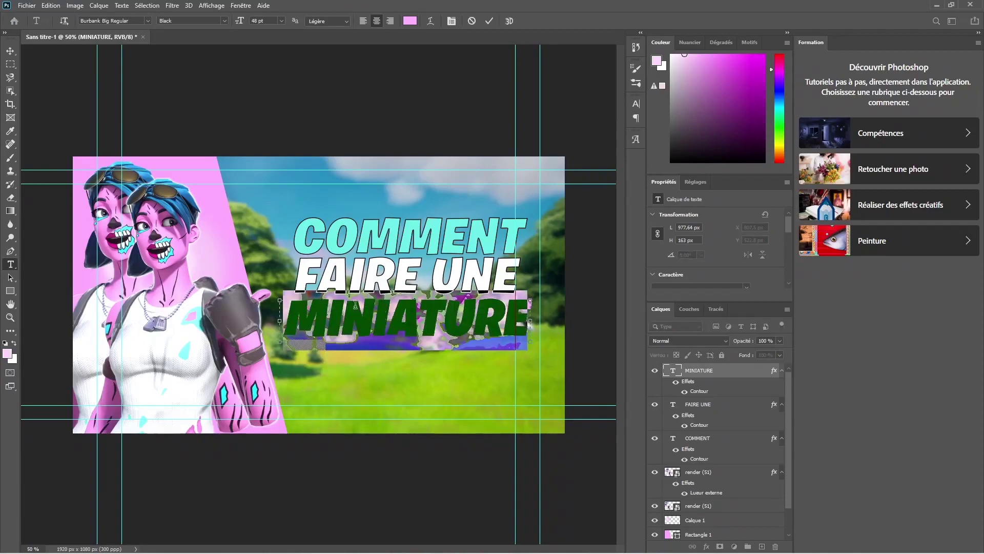
Preview fonts for MINIATURE and FAIRE UNE without changing them, then add new layer Calque 2.
click(149, 23)
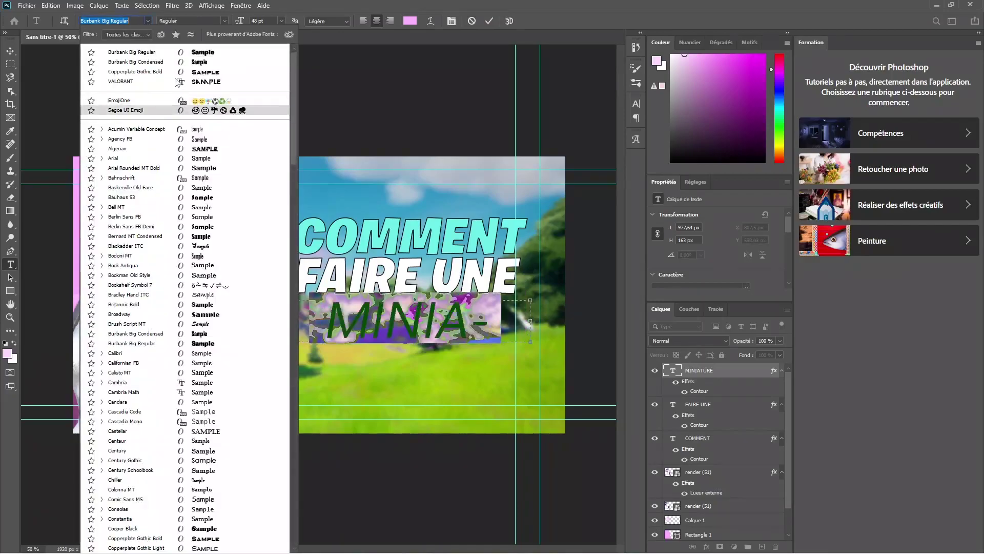
click(131, 52)
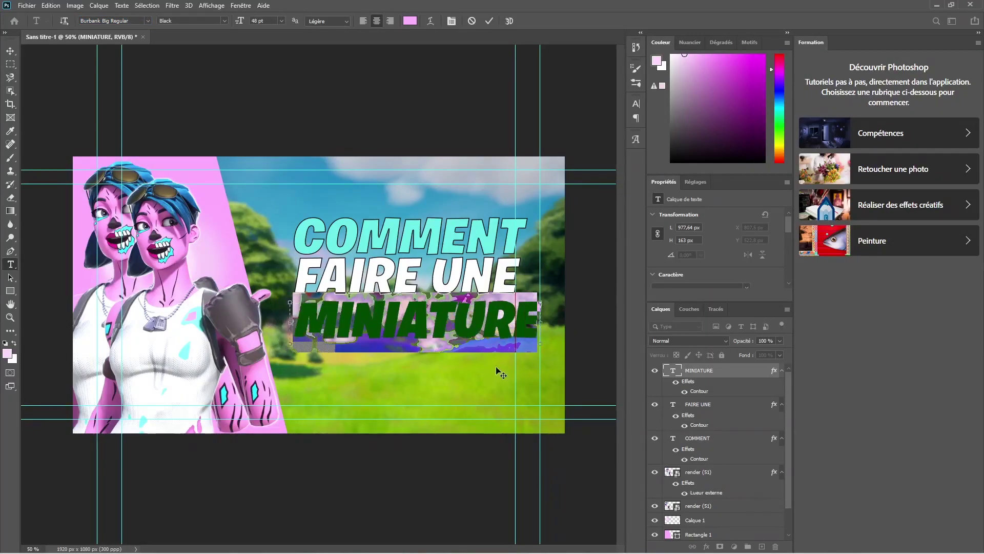
click(500, 321)
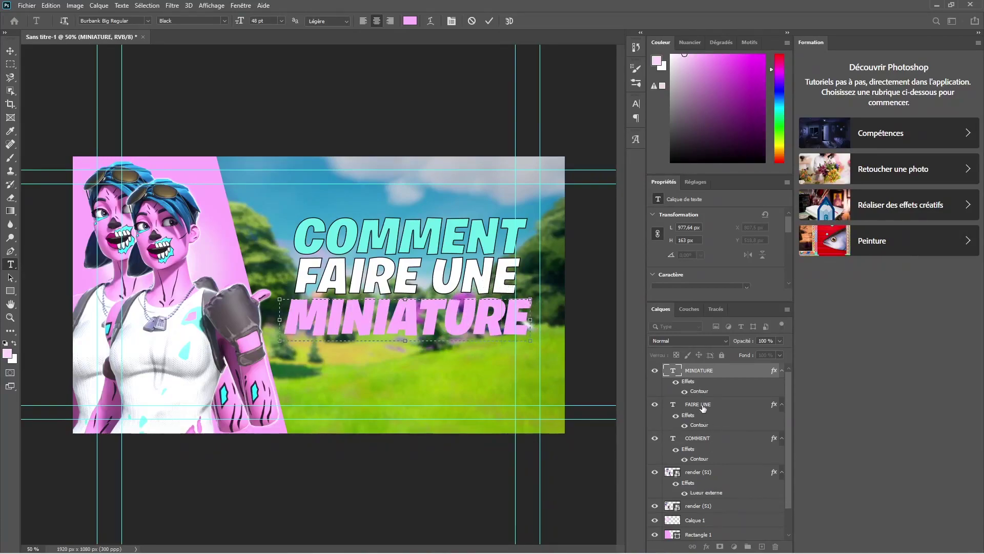
click(456, 271)
double_click(457, 271)
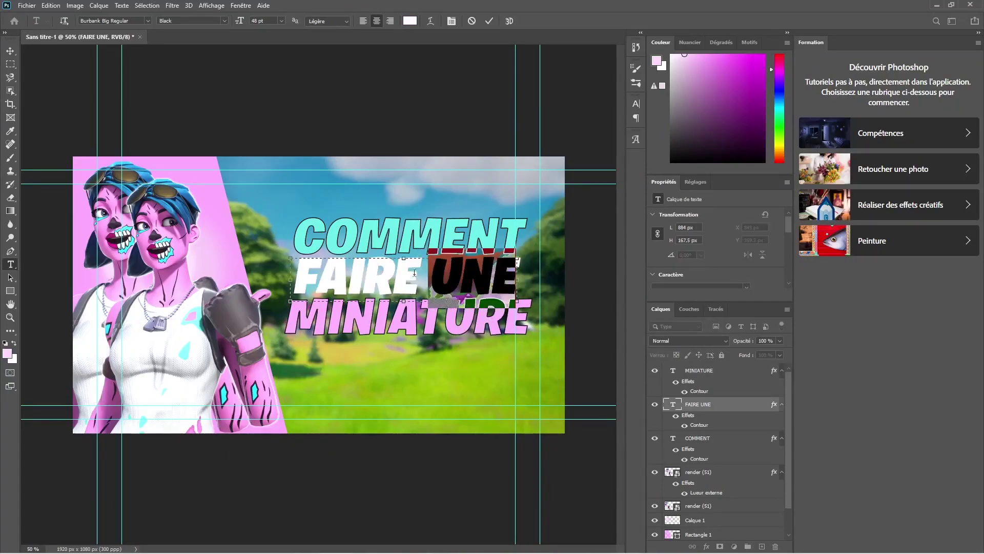
click(511, 280)
drag(510, 280, 347, 277)
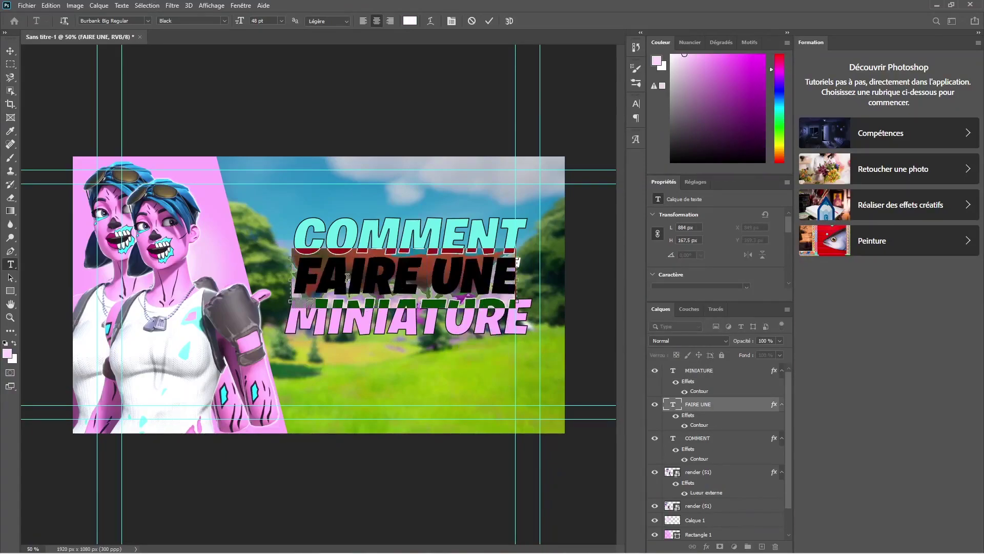
click(146, 21)
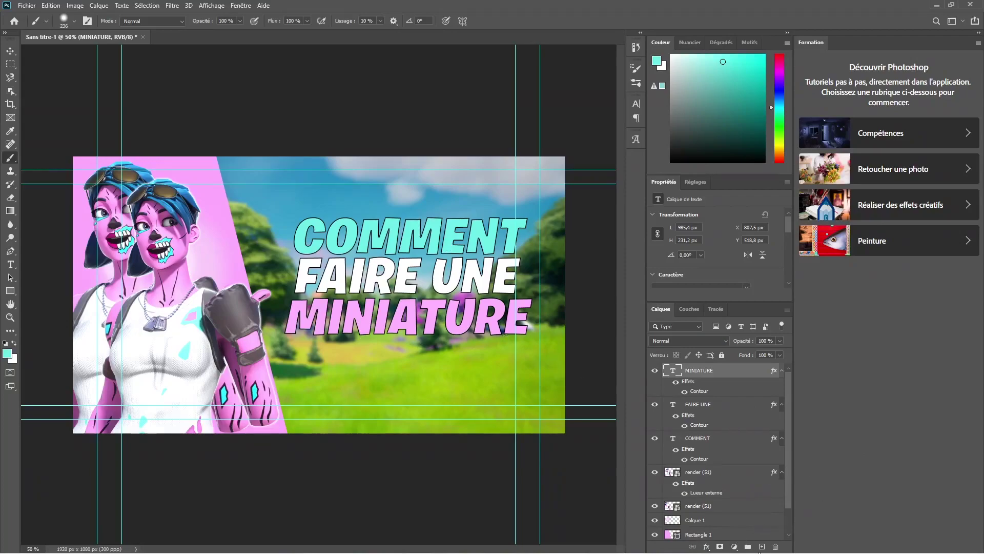
click(761, 547)
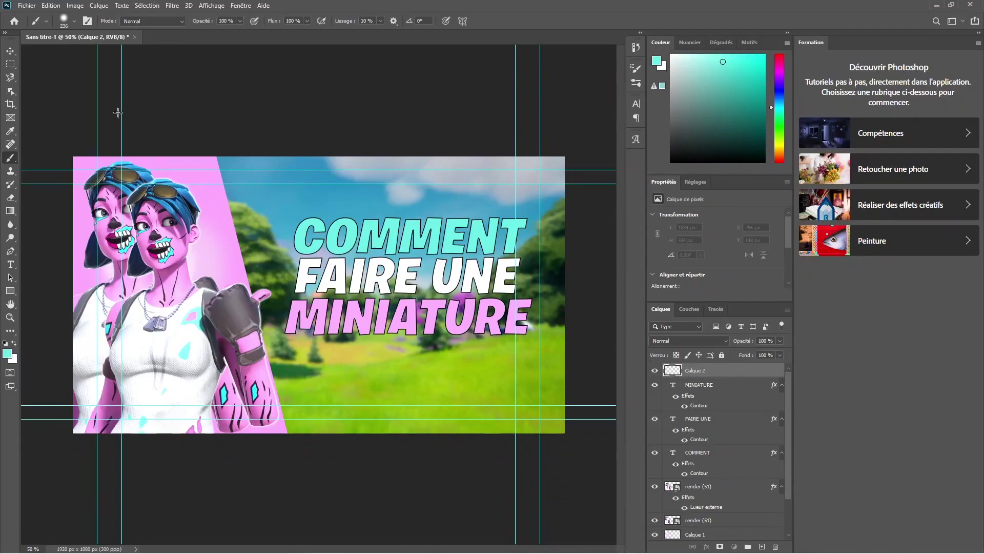
Place photoshop_PNG68 scaled to about 8%, tilted about 15°, at the title's upper right.
click(27, 5)
click(51, 210)
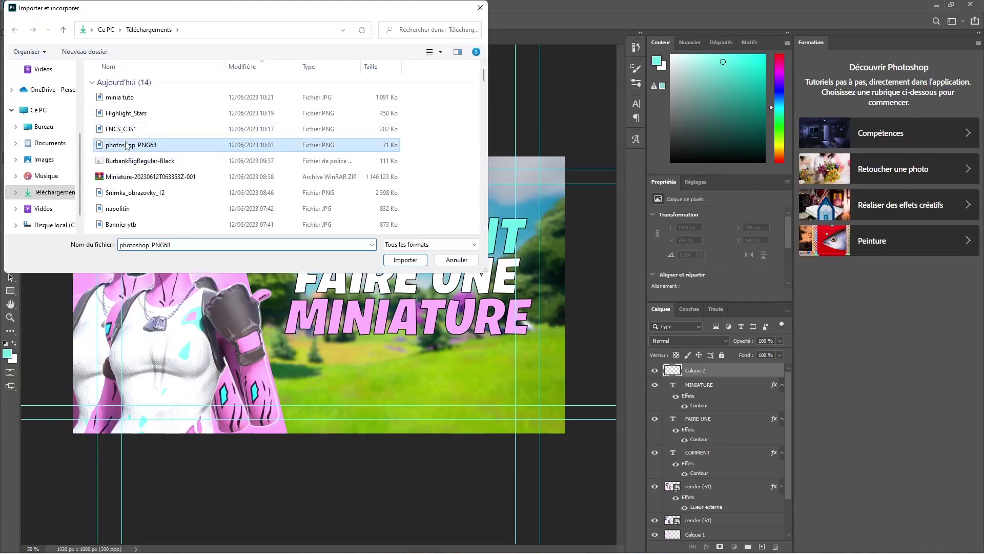
double_click(128, 145)
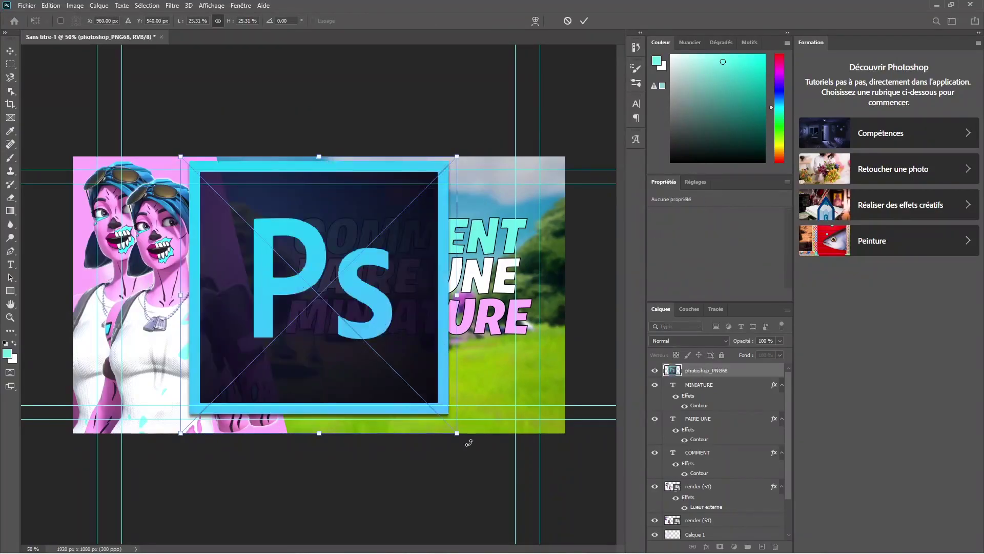
drag(453, 434, 267, 245)
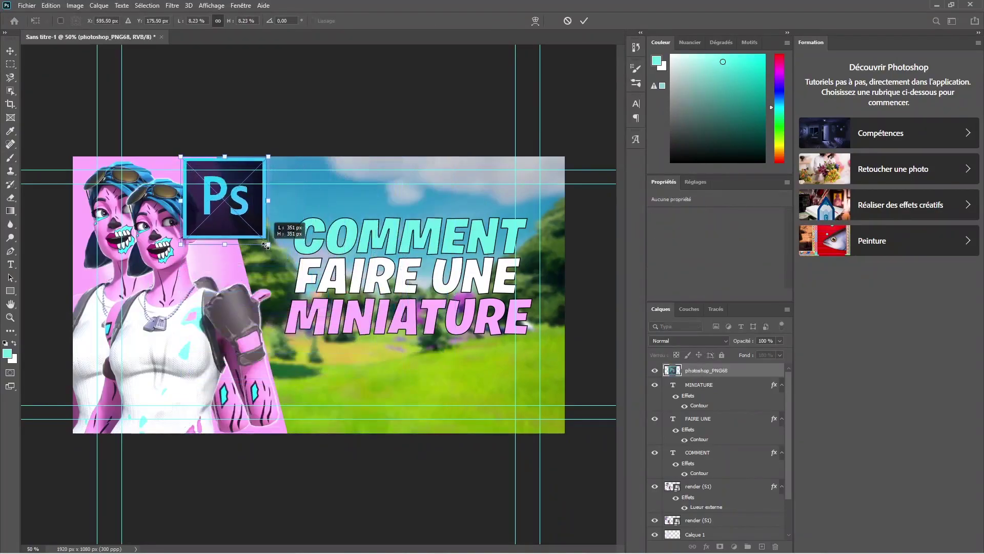
drag(304, 192, 302, 214)
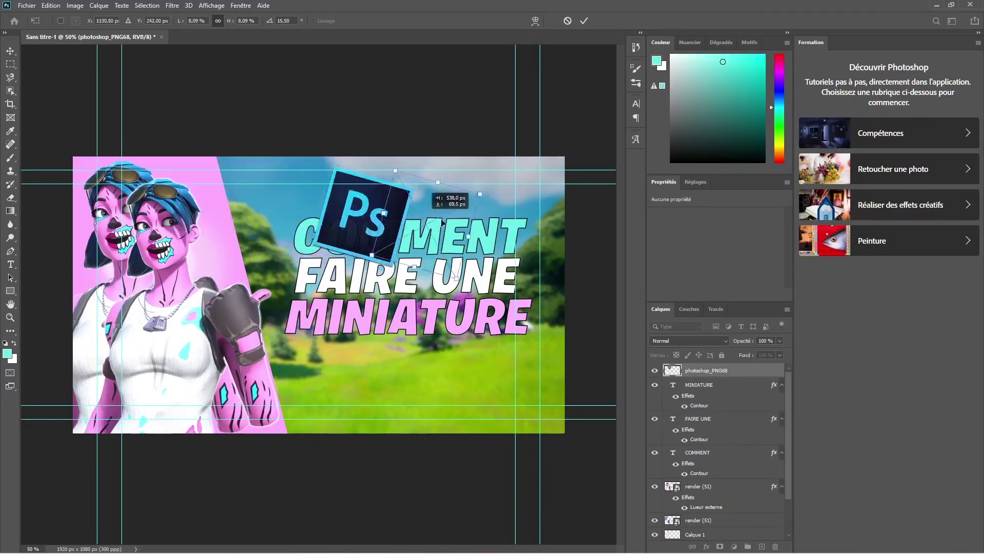
drag(228, 196, 513, 219)
key(Return)
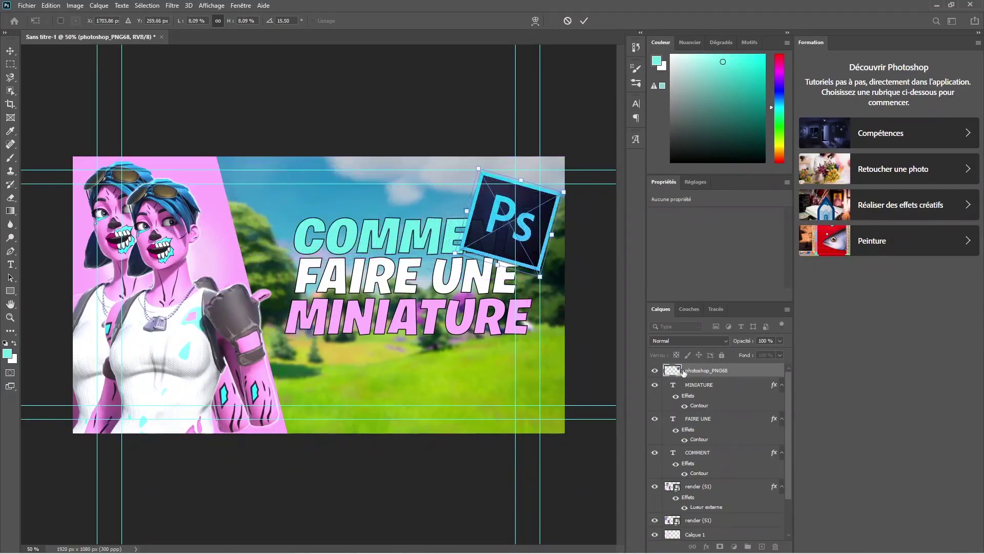
Move the logo layer beneath COMMENT and shrink it further into the corner with Free Transform.
key(b)
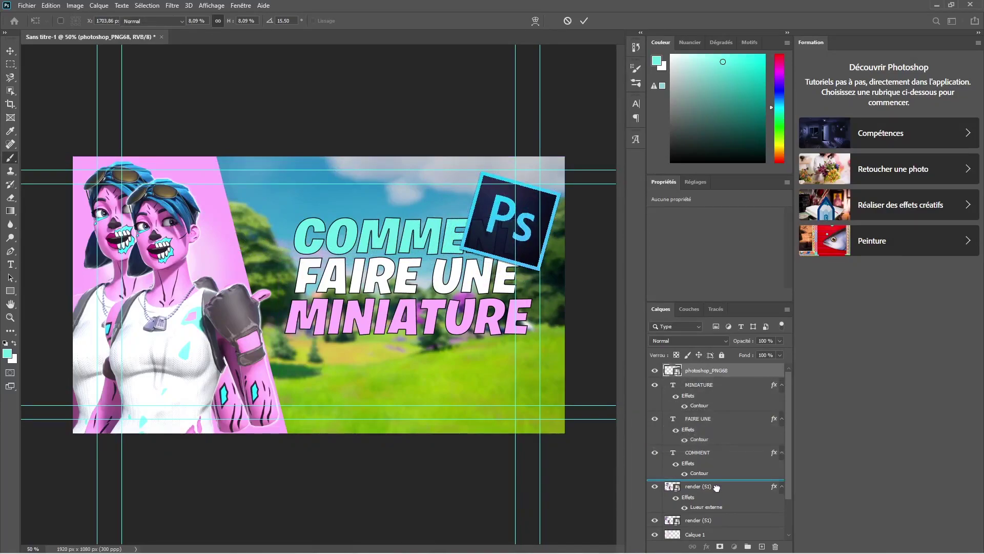
drag(717, 424, 718, 479)
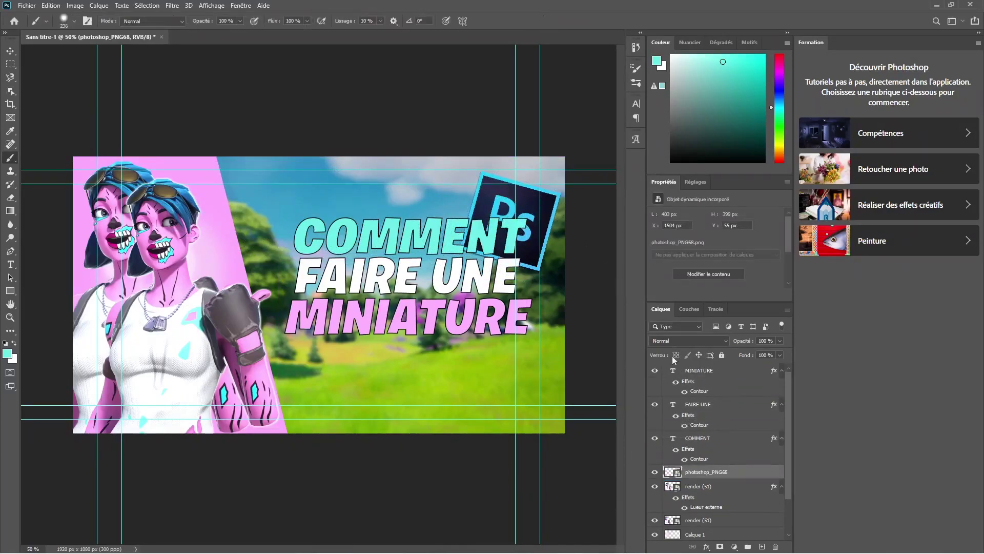
key(v)
drag(507, 202, 502, 207)
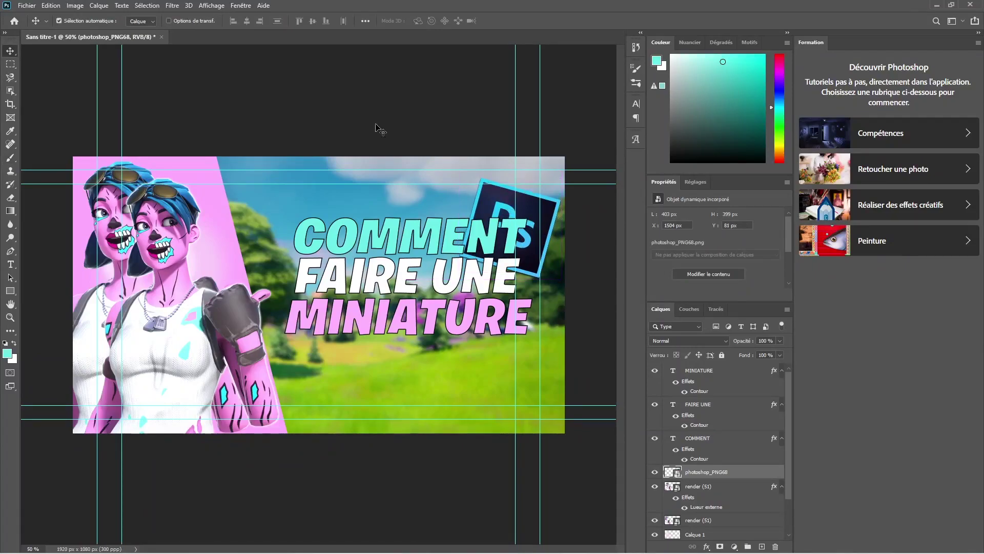
click(51, 6)
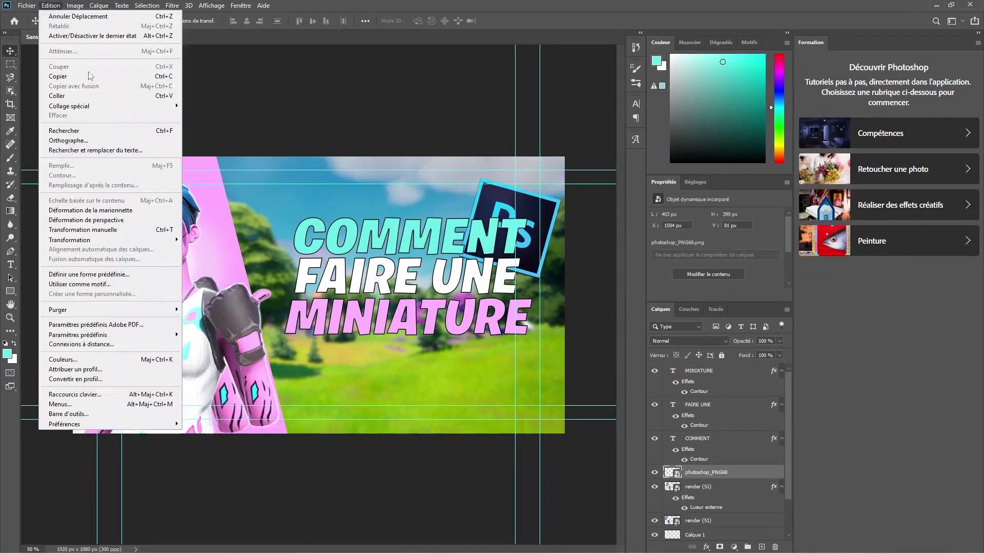
click(143, 229)
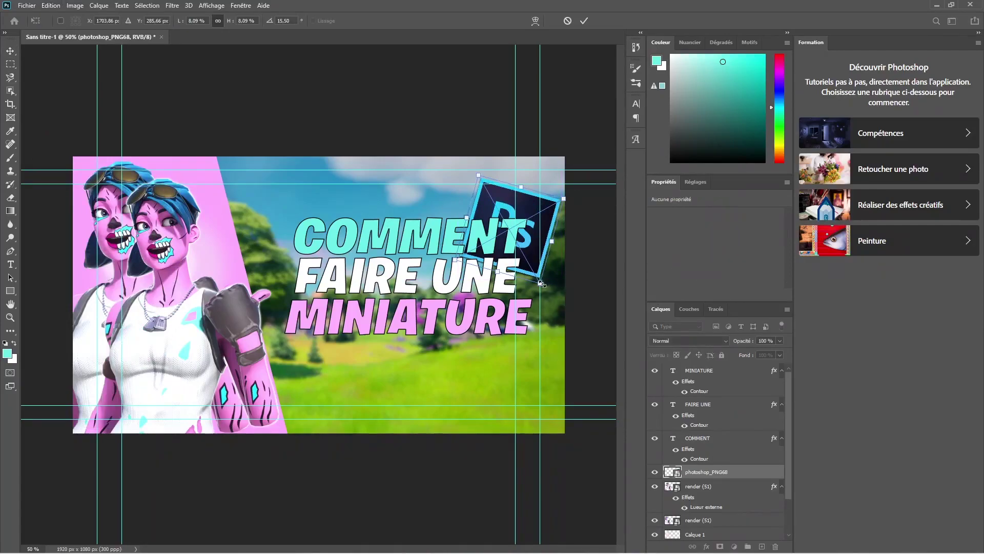
drag(543, 281, 525, 257)
mouse_move(497, 201)
mouse_down()
mouse_move(503, 215)
mouse_move(513, 204)
mouse_up()
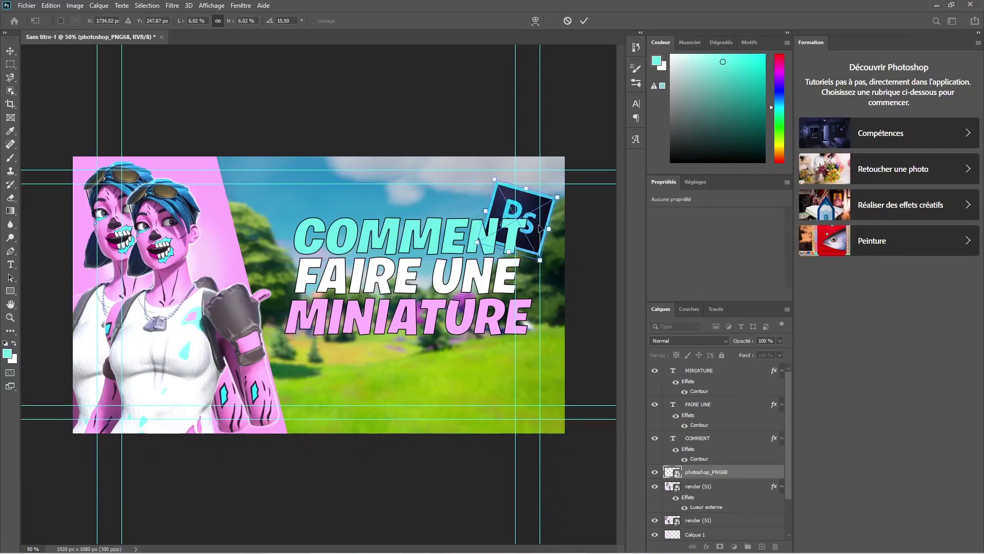
key(Return)
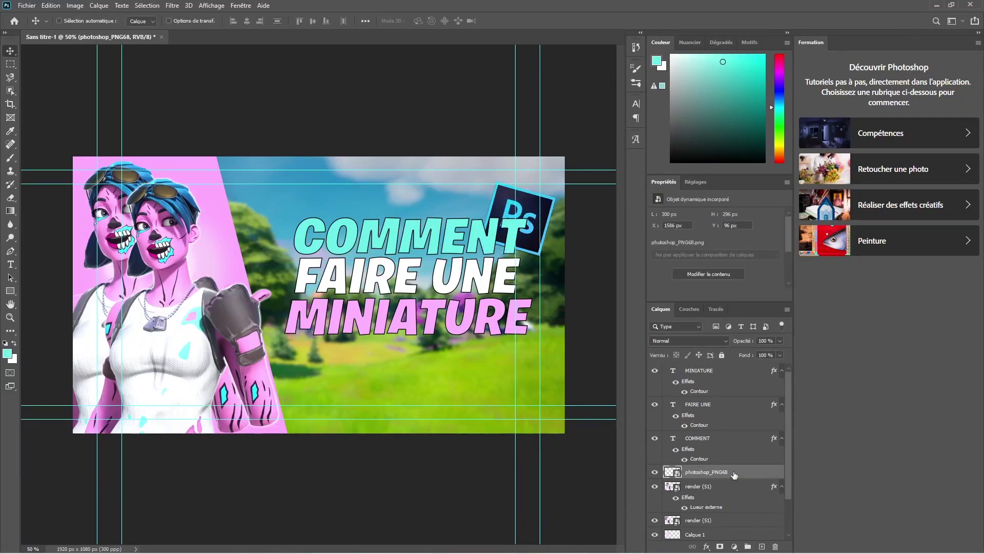
Duplicate the Ps logo, stack the copy below render (51), and move it onto the raised hand.
key(ctrl+v)
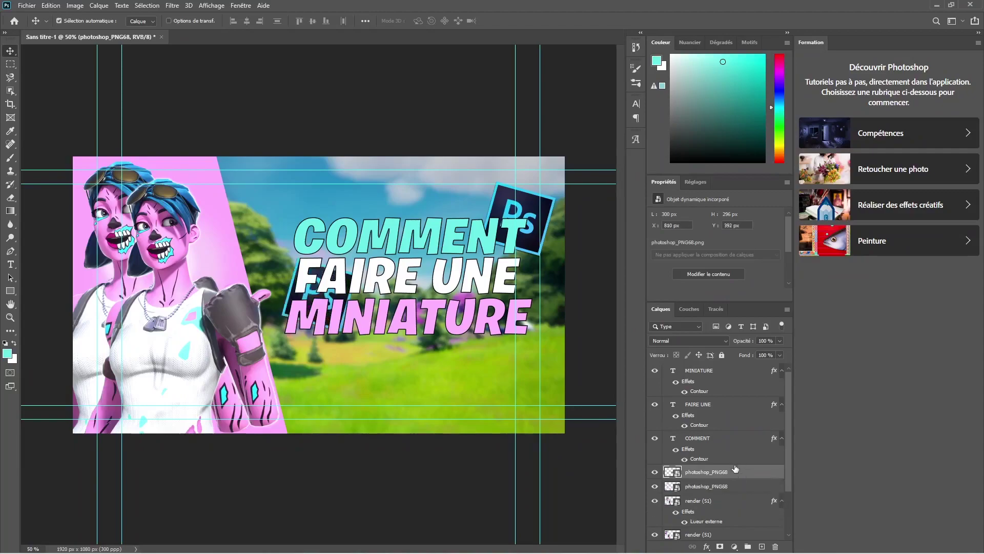
drag(720, 488, 737, 523)
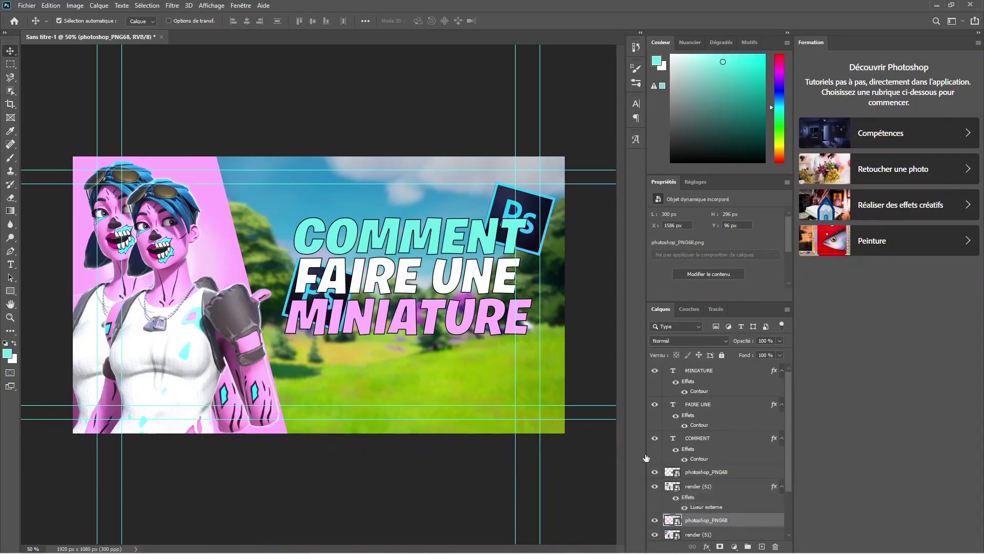
click(300, 297)
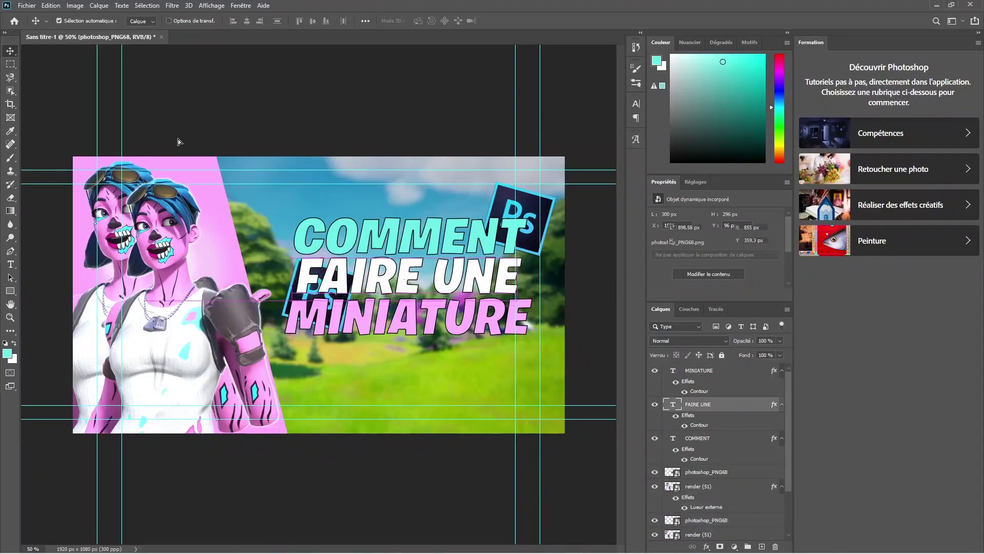
click(711, 473)
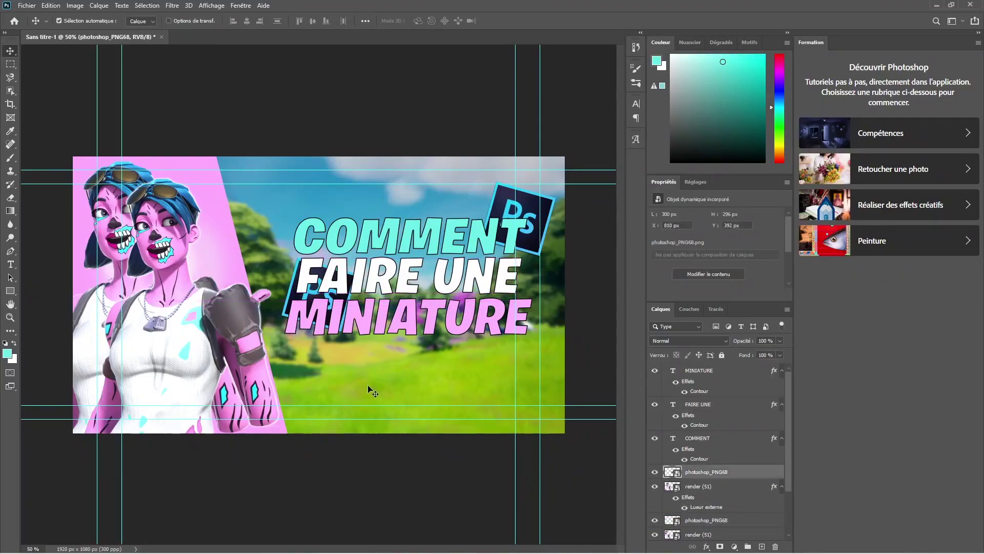
drag(286, 314, 239, 256)
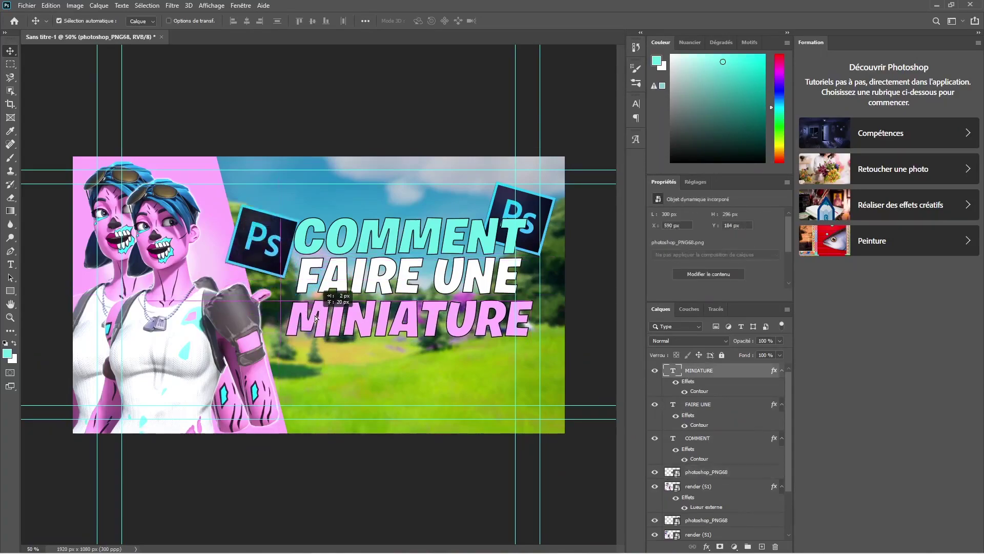
drag(313, 323, 315, 314)
mouse_move(263, 250)
mouse_down()
mouse_move(252, 336)
mouse_move(279, 336)
mouse_move(249, 334)
mouse_move(261, 339)
mouse_up()
drag(707, 472, 737, 531)
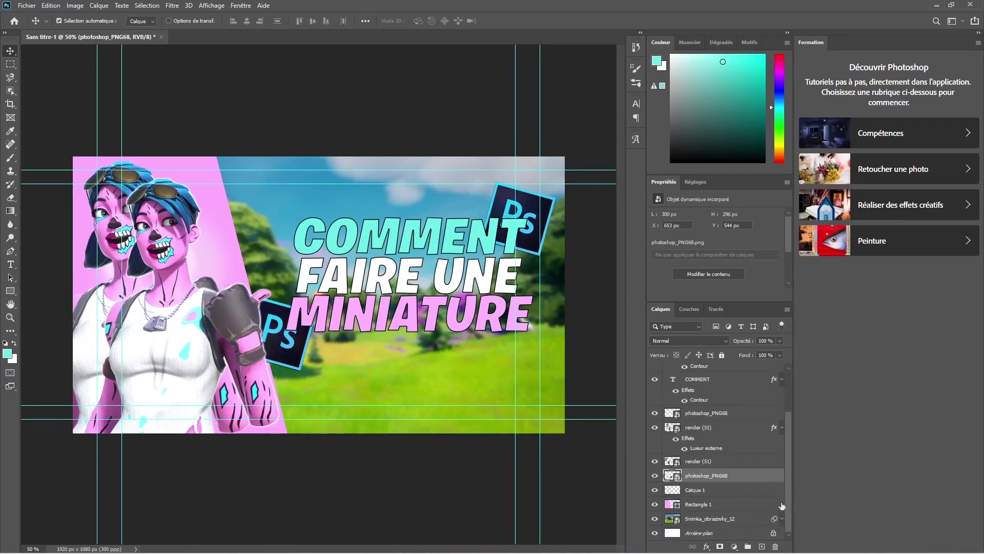
scroll(736, 509, down, 1)
scroll(736, 509, up, 1)
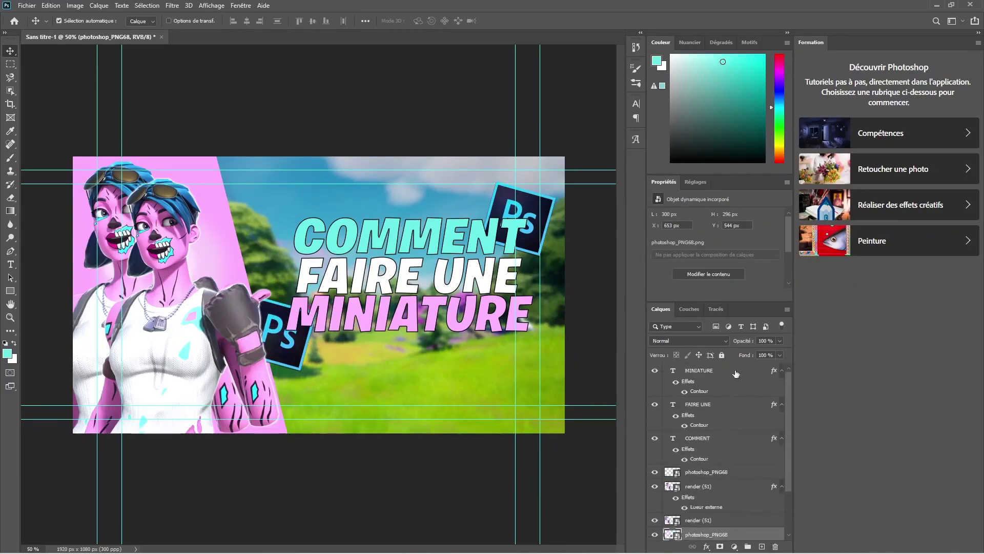
key(alt+period)
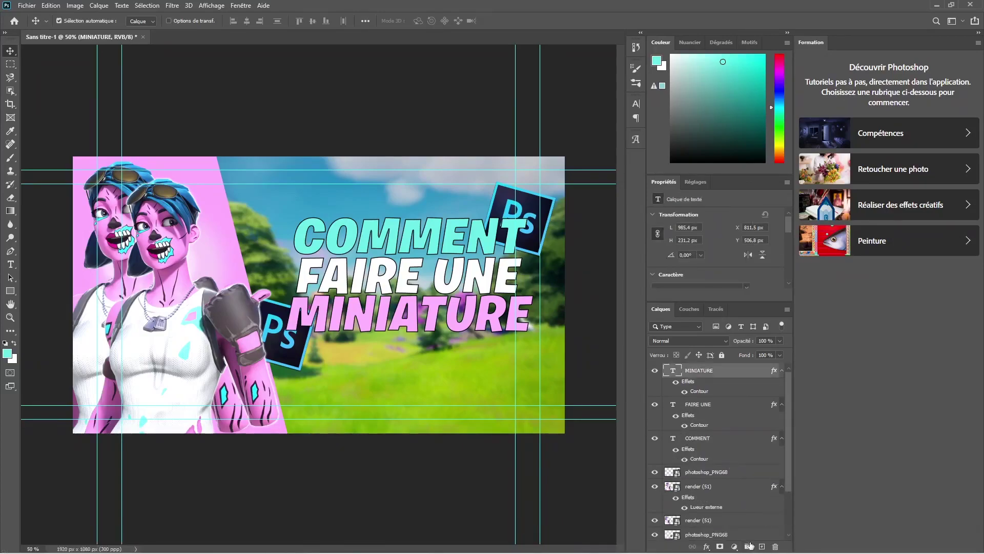
Place FNCS_C3S1 small and tilted ~25° at bottom-left, plus an Alt-dragged copy at bottom-right.
click(760, 546)
click(27, 5)
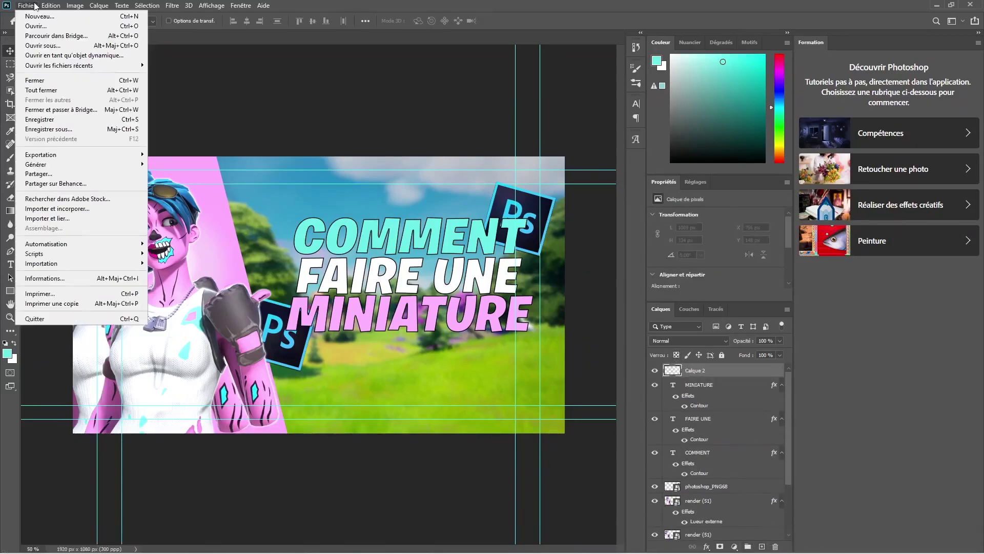
click(57, 209)
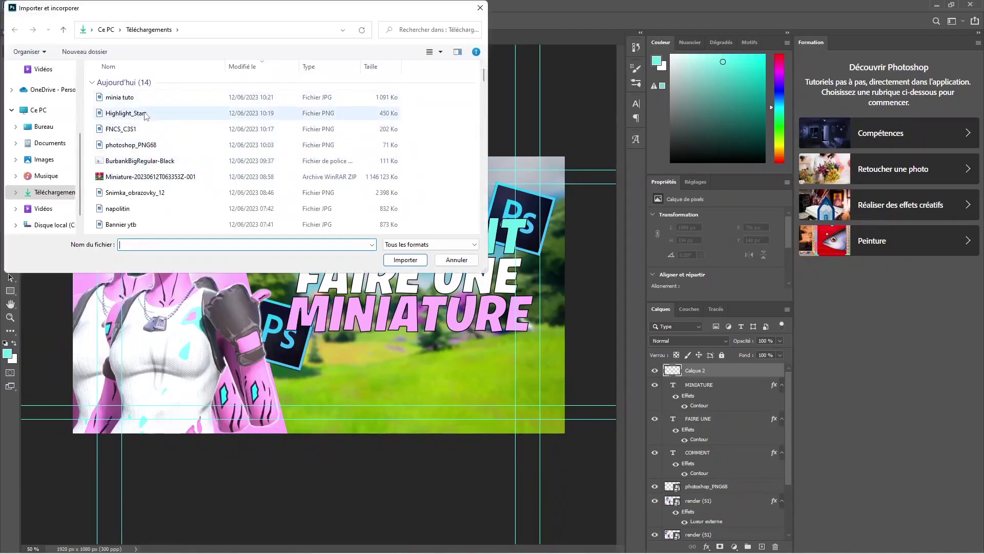
double_click(153, 113)
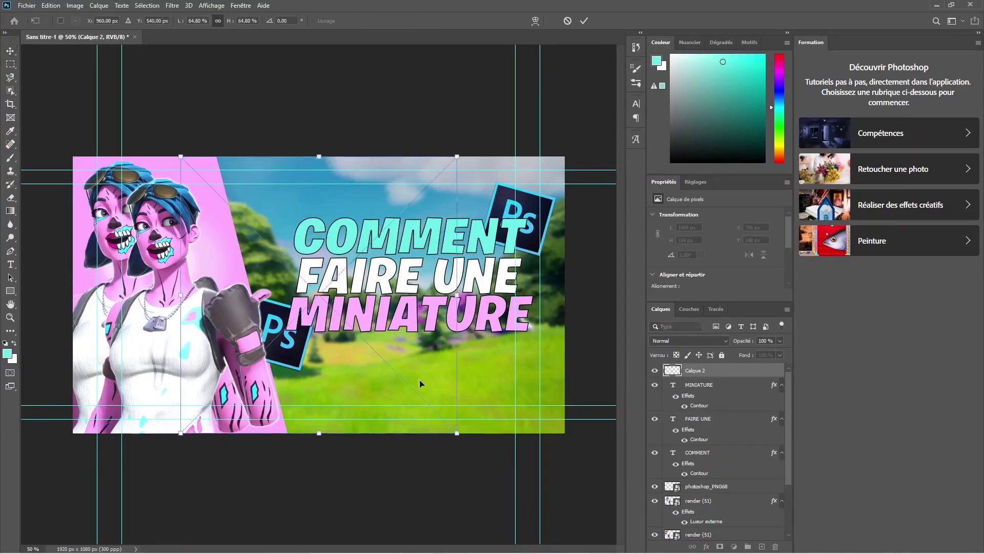
drag(458, 432, 253, 228)
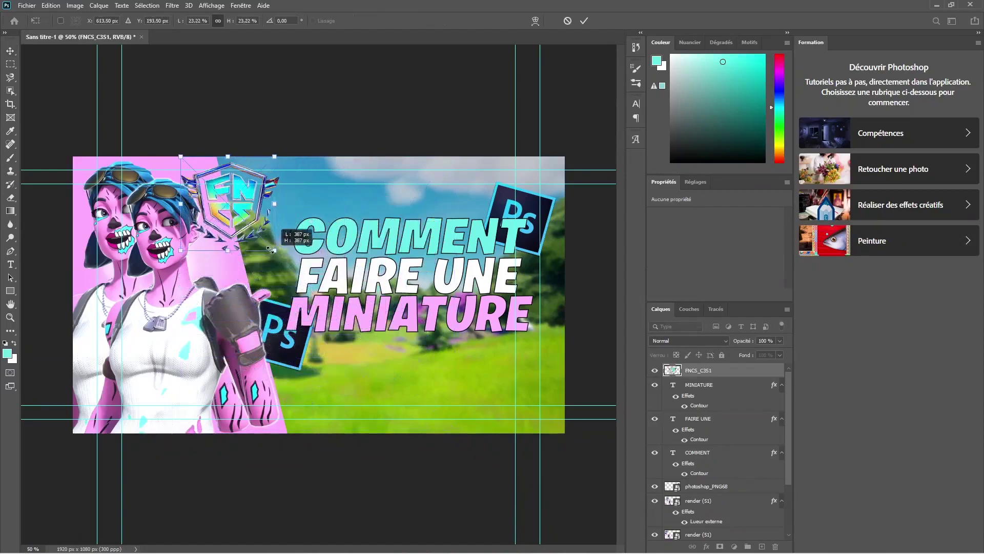
drag(224, 190, 115, 417)
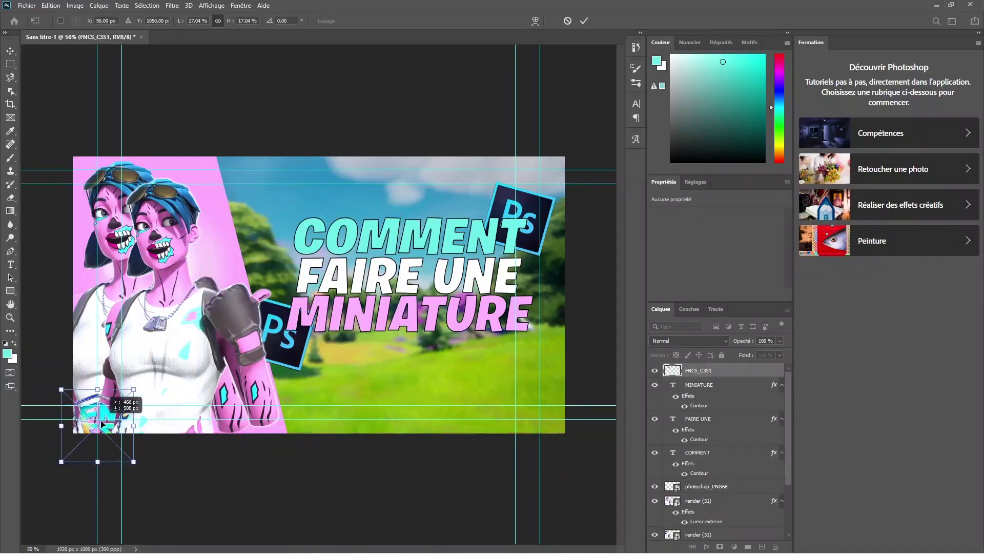
drag(167, 392, 192, 418)
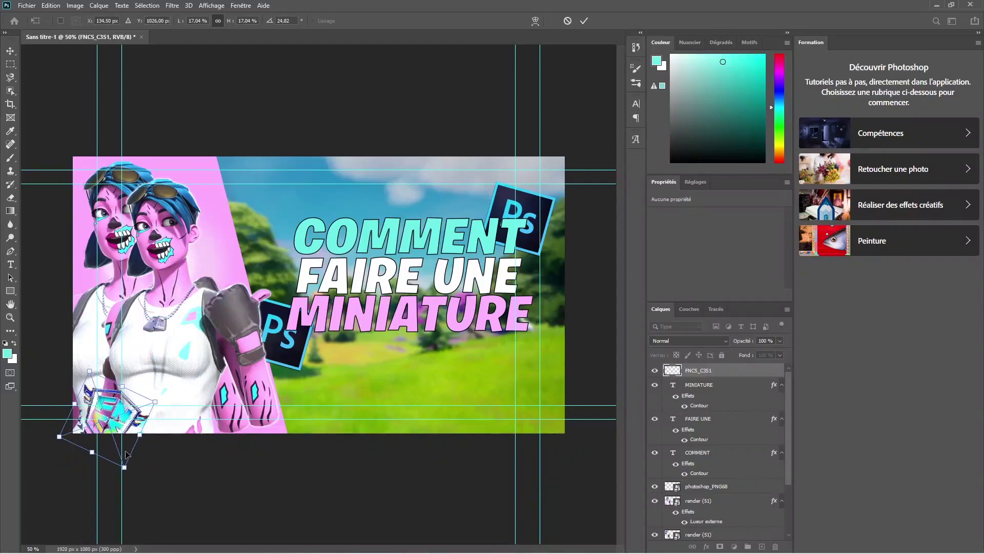
drag(92, 370, 83, 353)
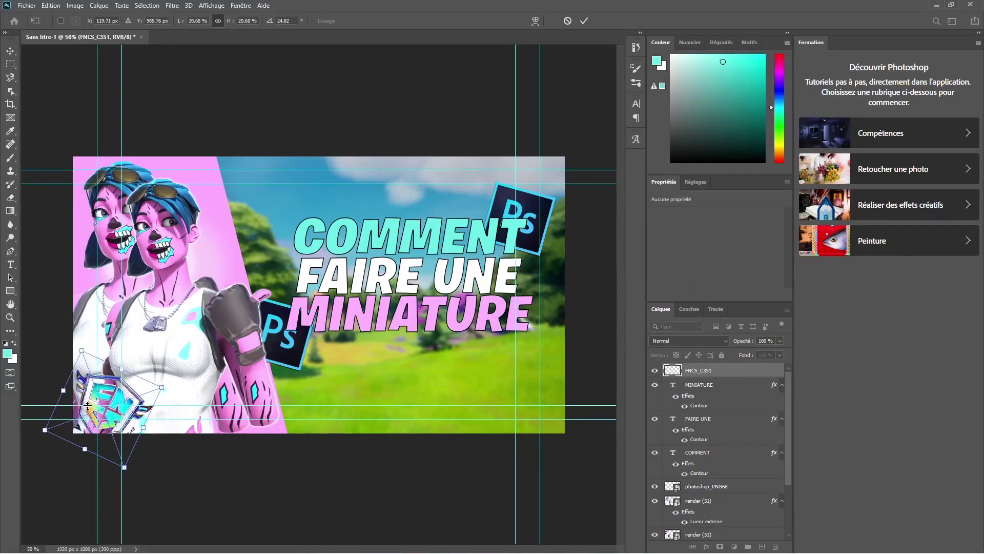
mouse_move(100, 399)
mouse_down()
mouse_move(90, 417)
mouse_move(155, 407)
mouse_up()
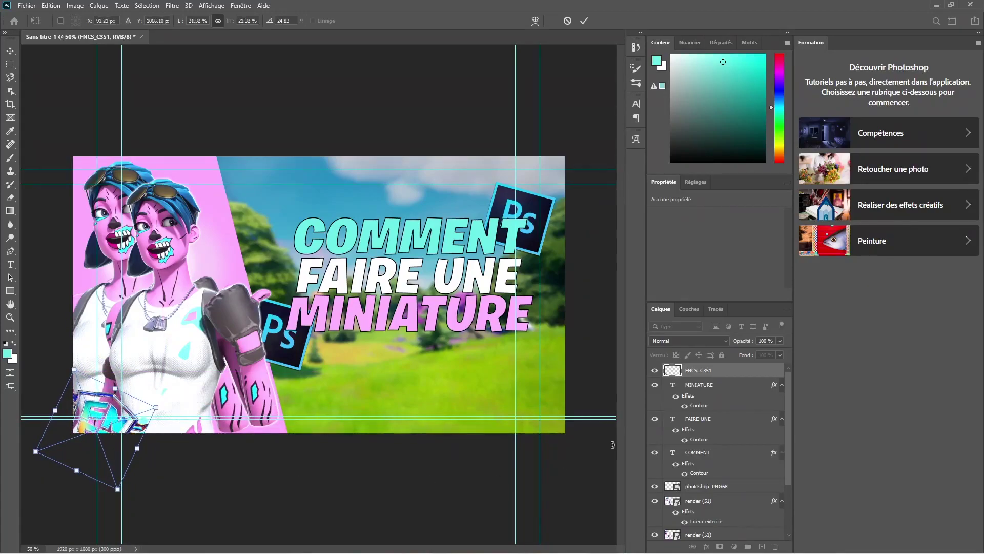
key(Return)
drag(105, 407, 528, 374)
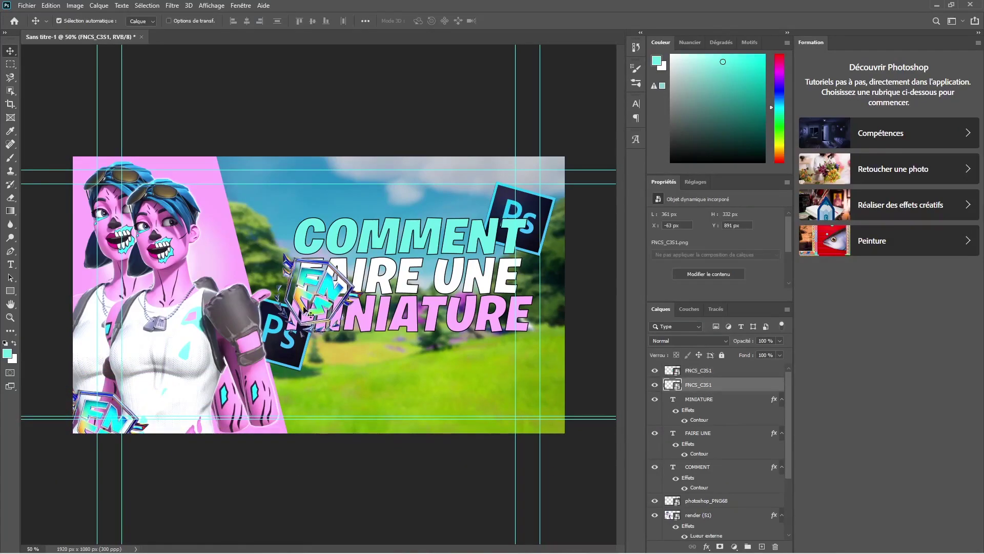
Rotate and enlarge the bottom-right FNCS copy so it overhangs the right edge.
click(50, 5)
click(127, 230)
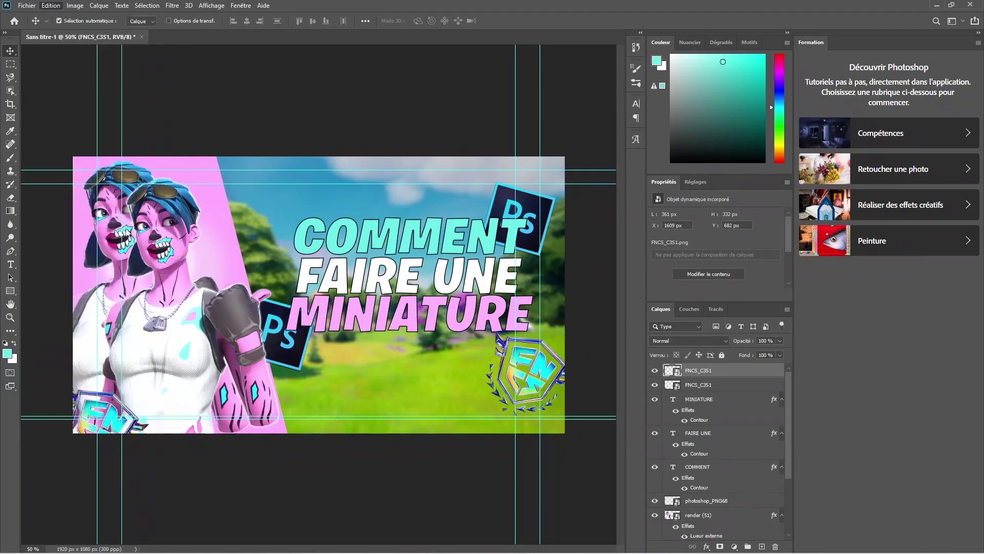
mouse_move(485, 440)
mouse_down()
mouse_move(476, 435)
mouse_move(616, 359)
mouse_move(610, 370)
mouse_up()
drag(532, 364, 556, 412)
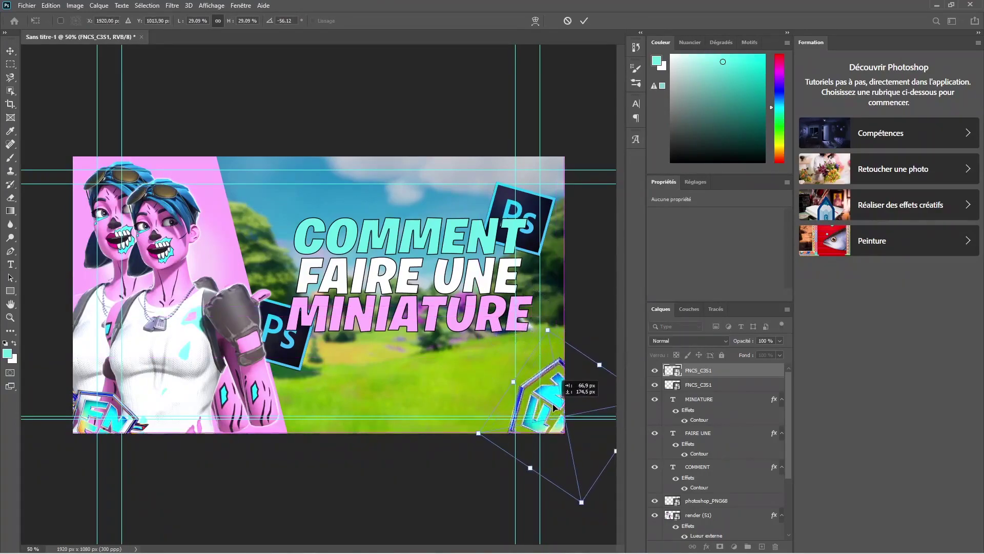
key(Return)
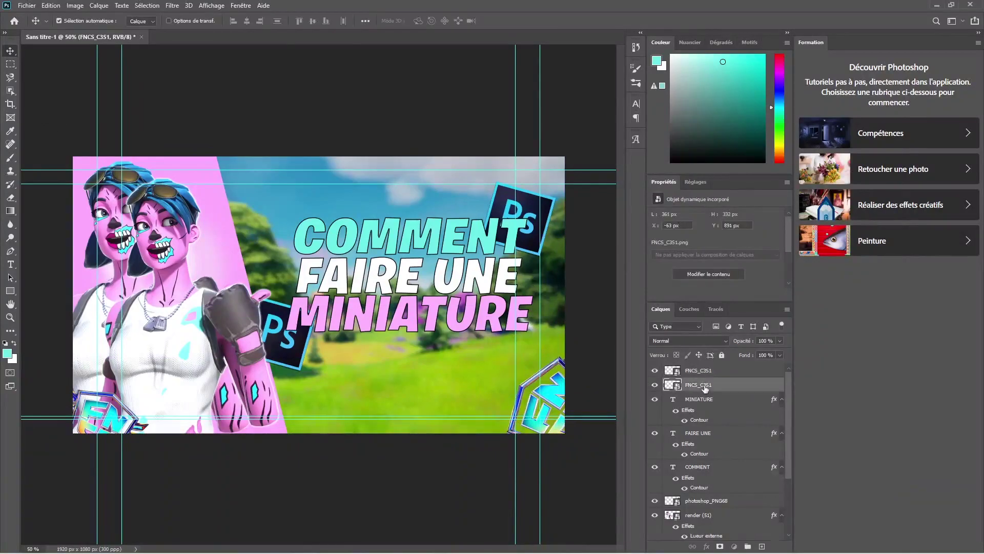
Fine-tune the bottom-right badge's position and confirm the top badge layer's name.
drag(705, 381, 706, 386)
drag(535, 414, 551, 390)
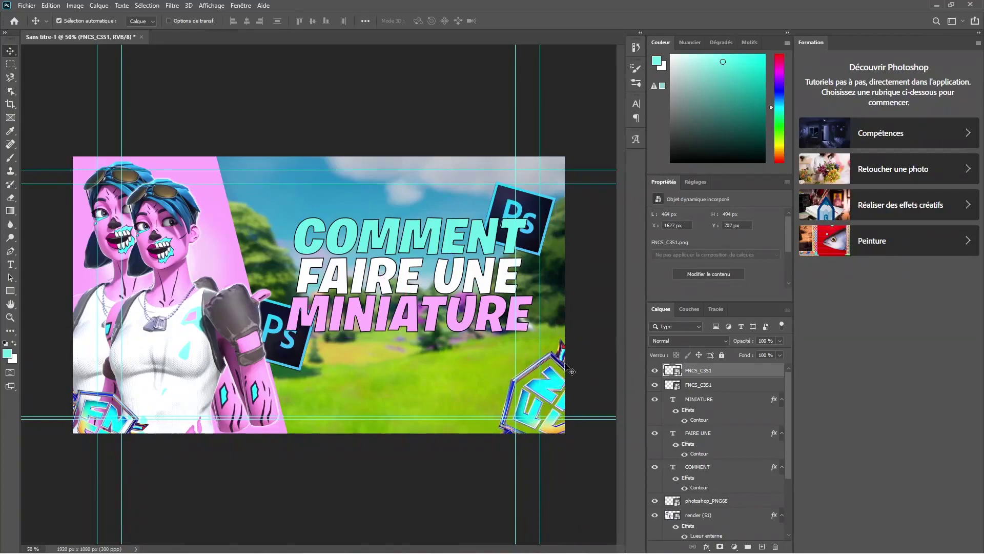
drag(566, 369, 573, 370)
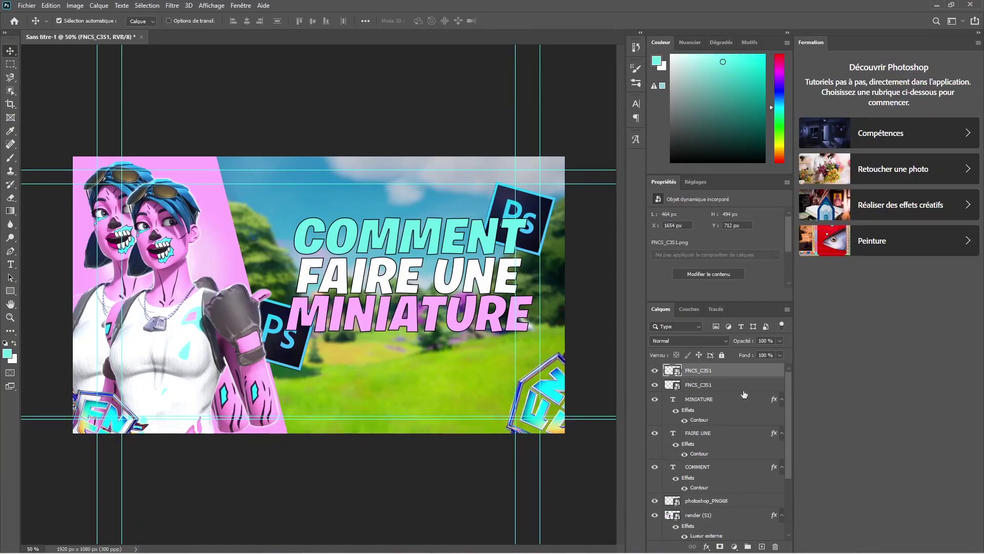
double_click(704, 371)
key(Return)
click(172, 6)
mouse_move(185, 149)
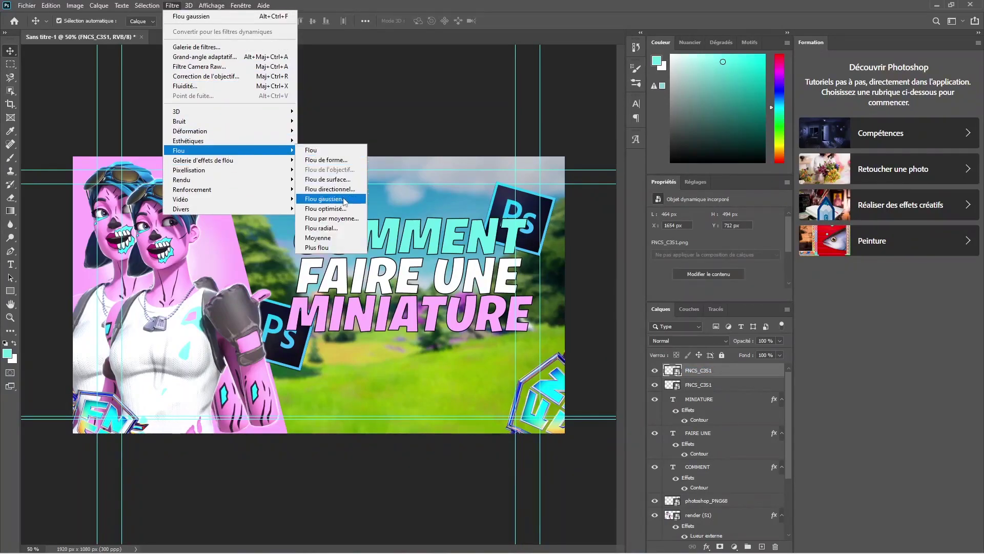
Apply a 5 px Flou gaussien to one FNCS badge and copy that smart filter to the other.
click(324, 199)
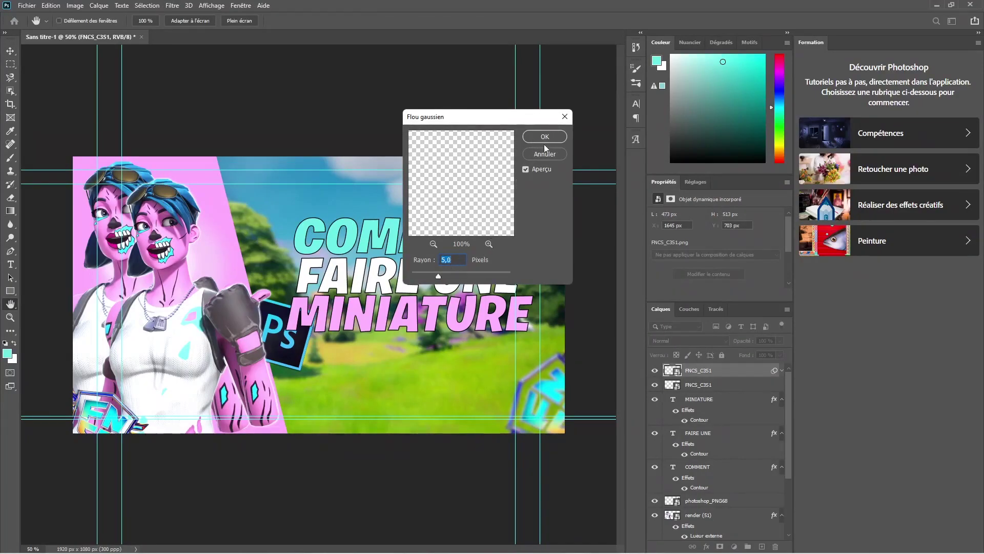
click(545, 137)
drag(697, 403, 697, 406)
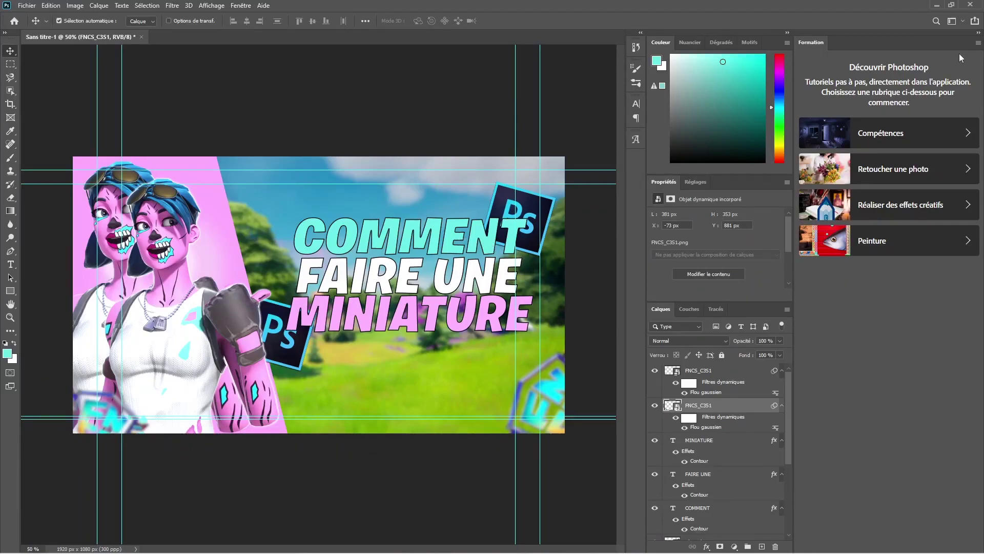
Minimise Photoshop, leaving the thumbnail open, to show the Windows desktop.
click(936, 5)
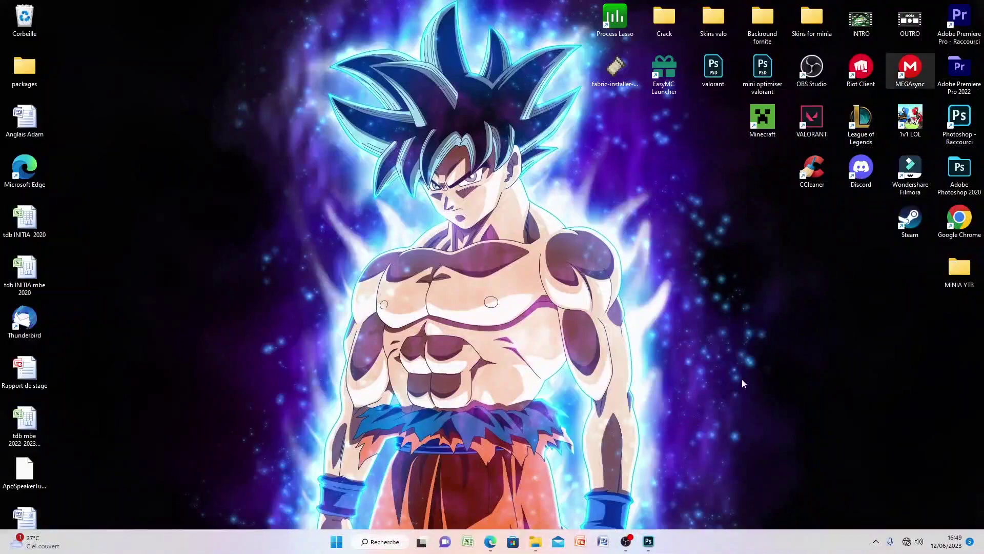